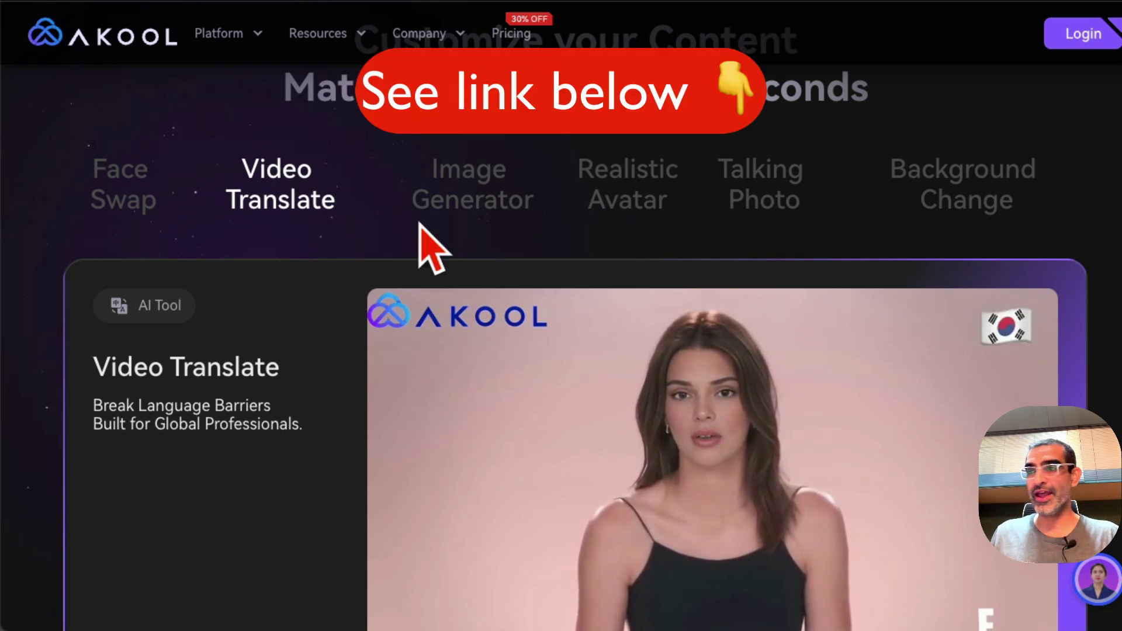
Browse the homepage carousel demos: Image Generator, Realistic Avatar, Talking Photo, then Background Change.
scroll(432, 249, "down", 1)
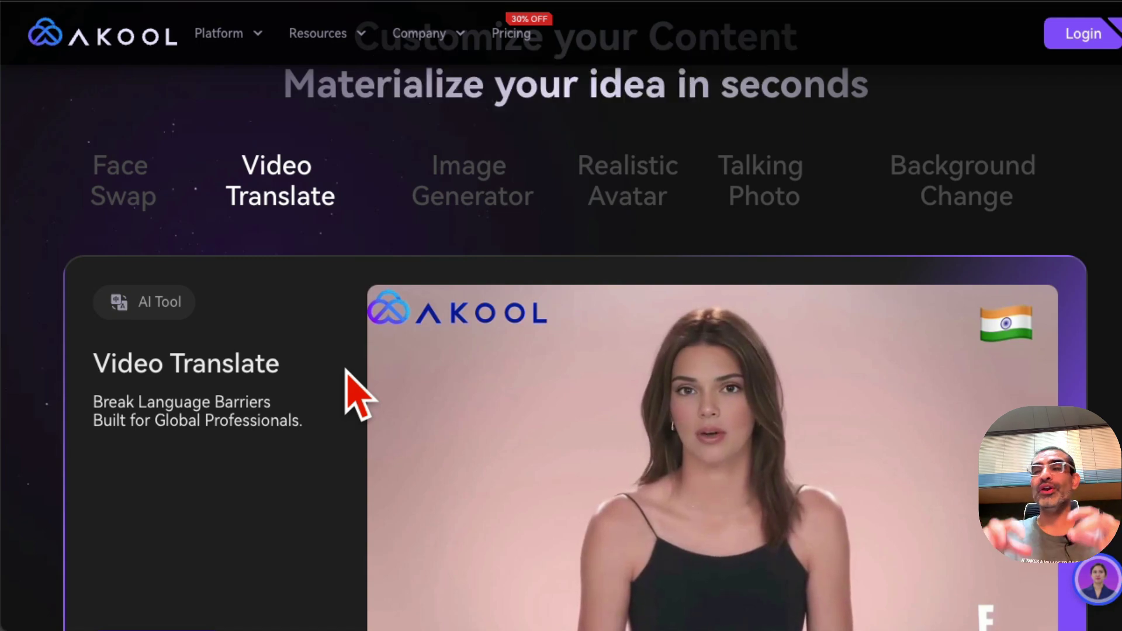
left_click(498, 198)
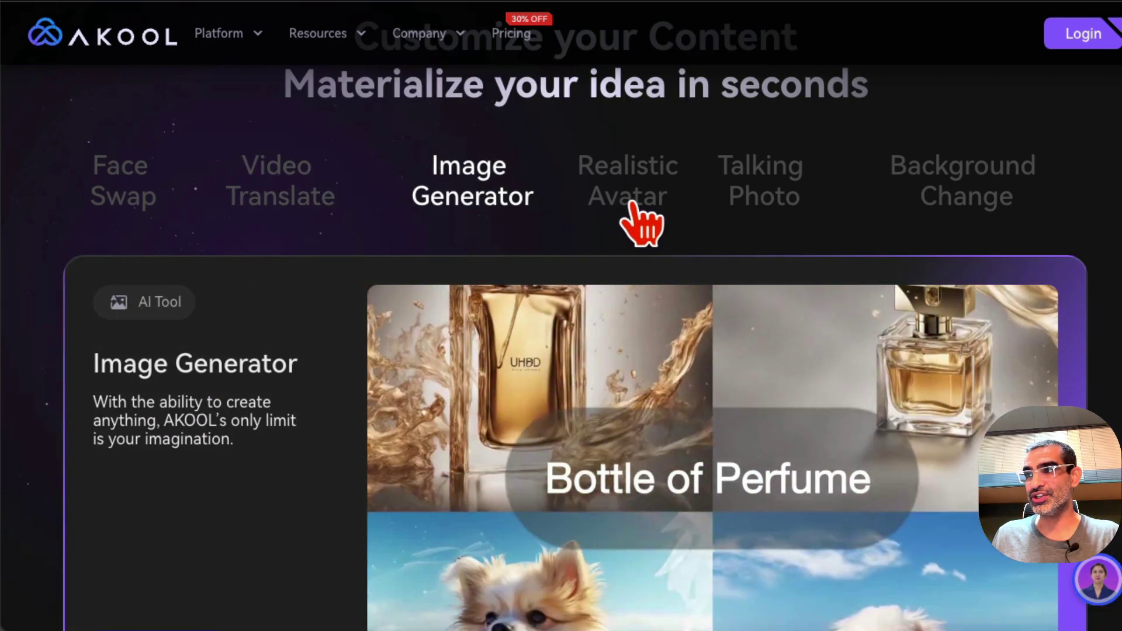
left_click(638, 219)
scroll(683, 275, "down", 2)
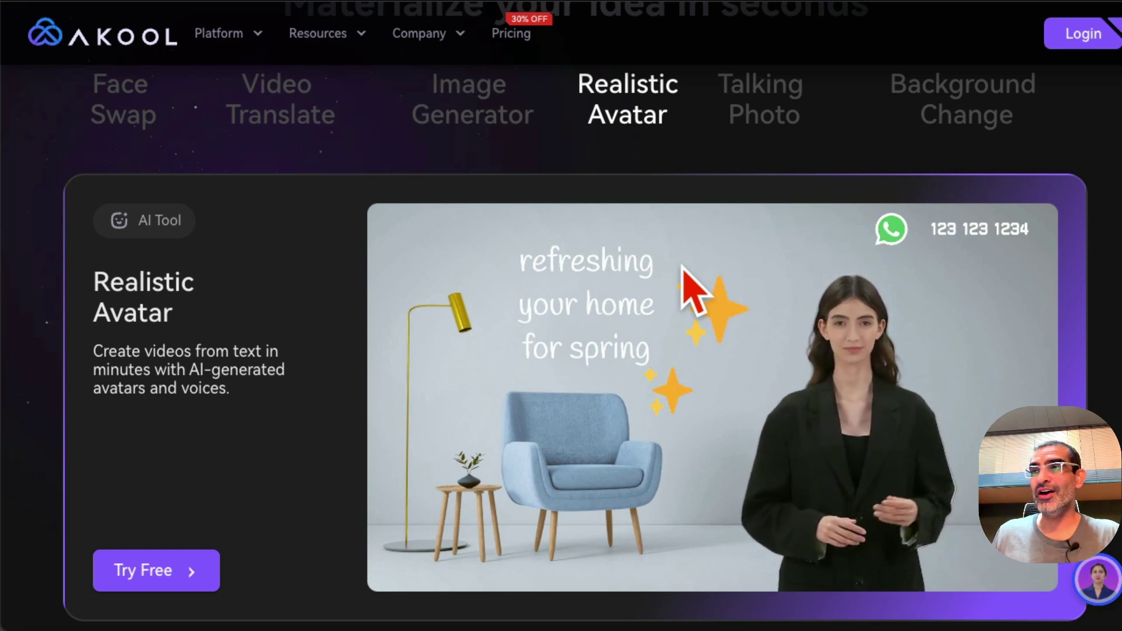
left_click(784, 120)
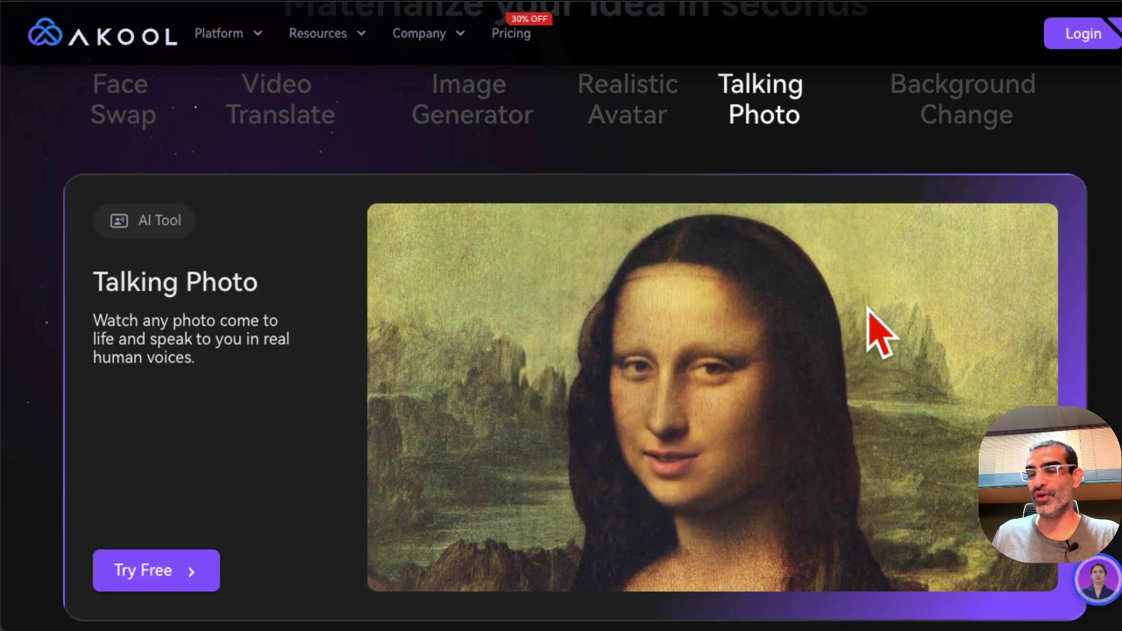
scroll(871, 330, "down", 1)
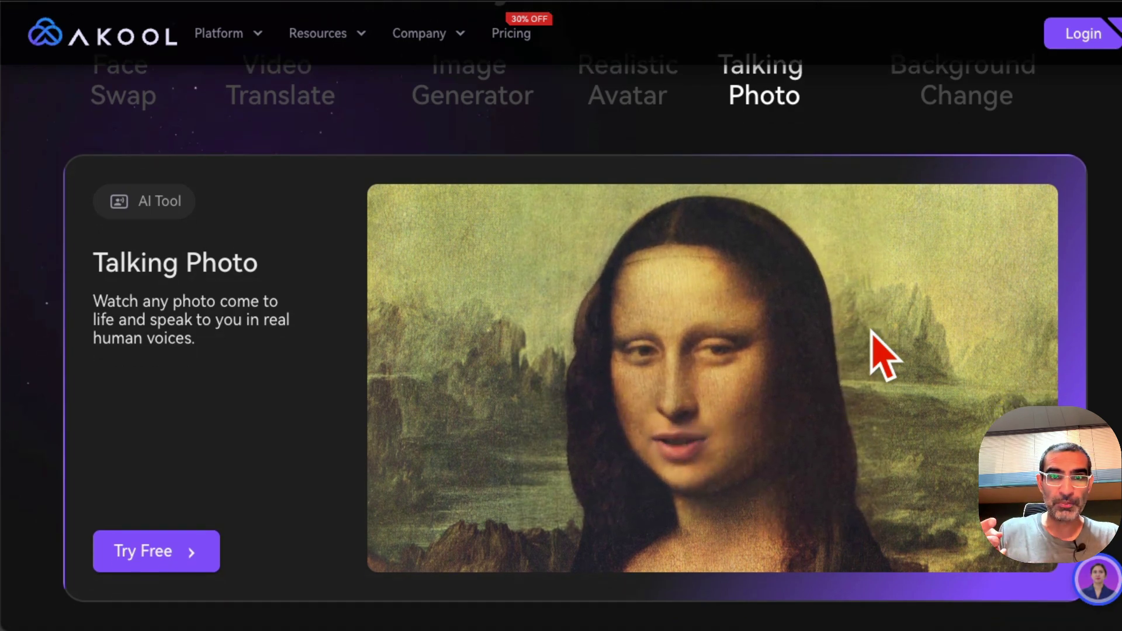
left_click(987, 116)
mouse_move(242, 36)
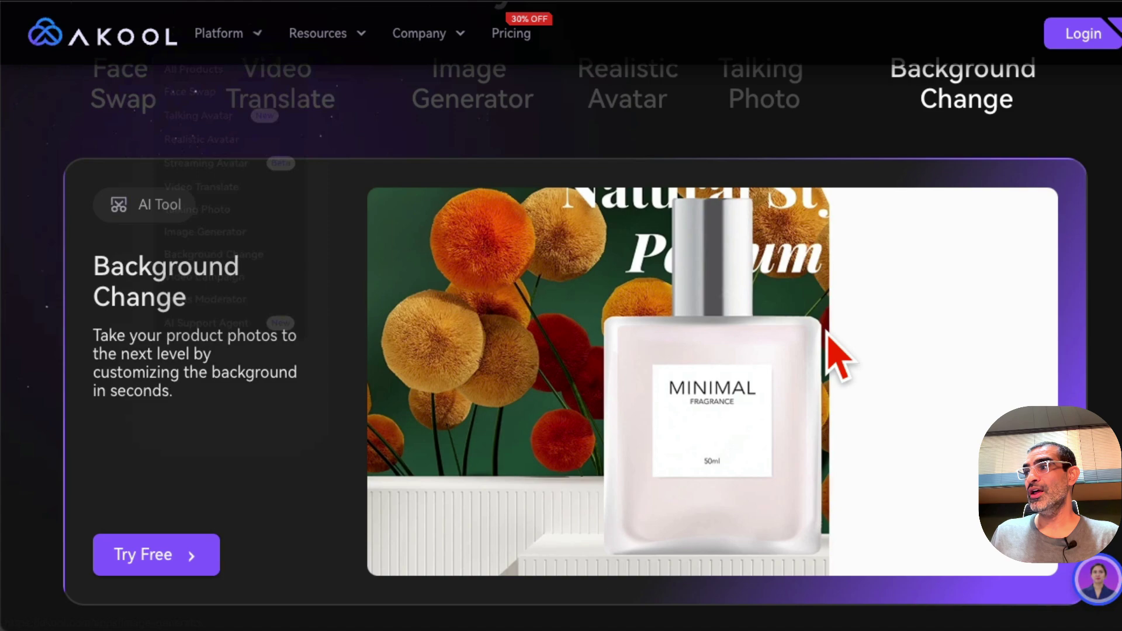
scroll(826, 338, "up", 10)
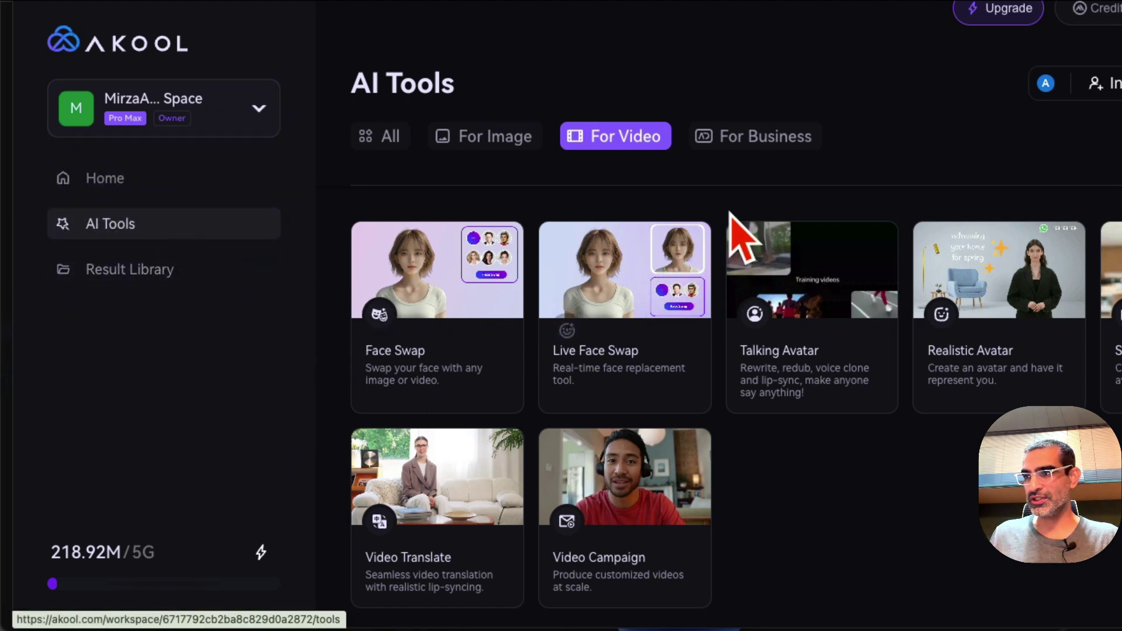
List all AI tools by category, then filter the list to For Video tools.
left_click(390, 133)
scroll(947, 468, "down", 2)
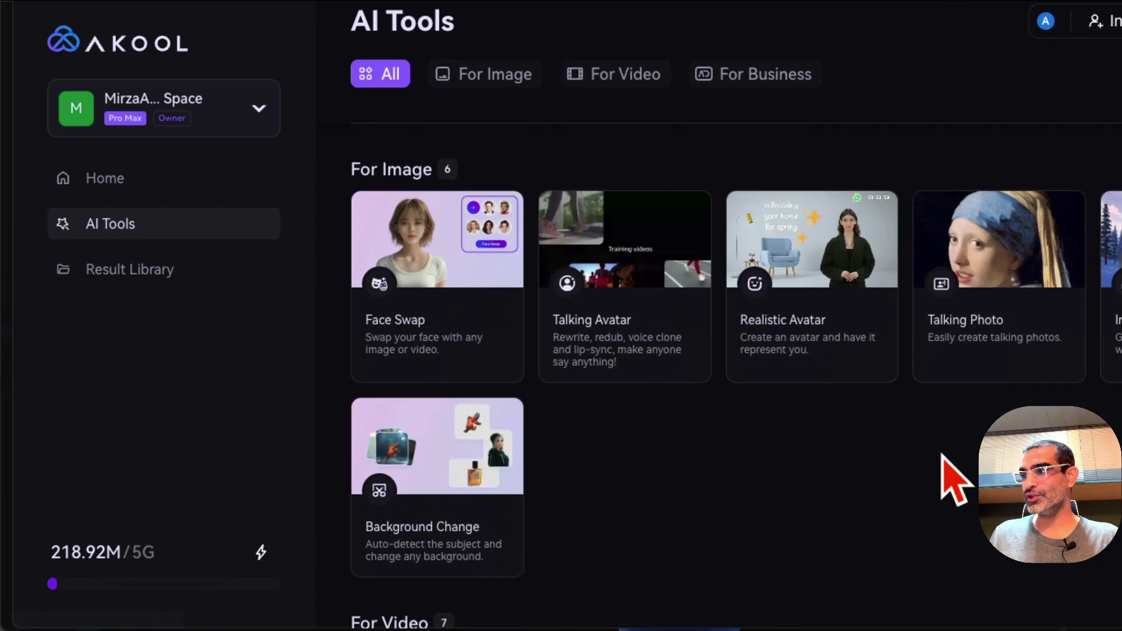
scroll(953, 476, "down", 5)
scroll(956, 483, "down", 4)
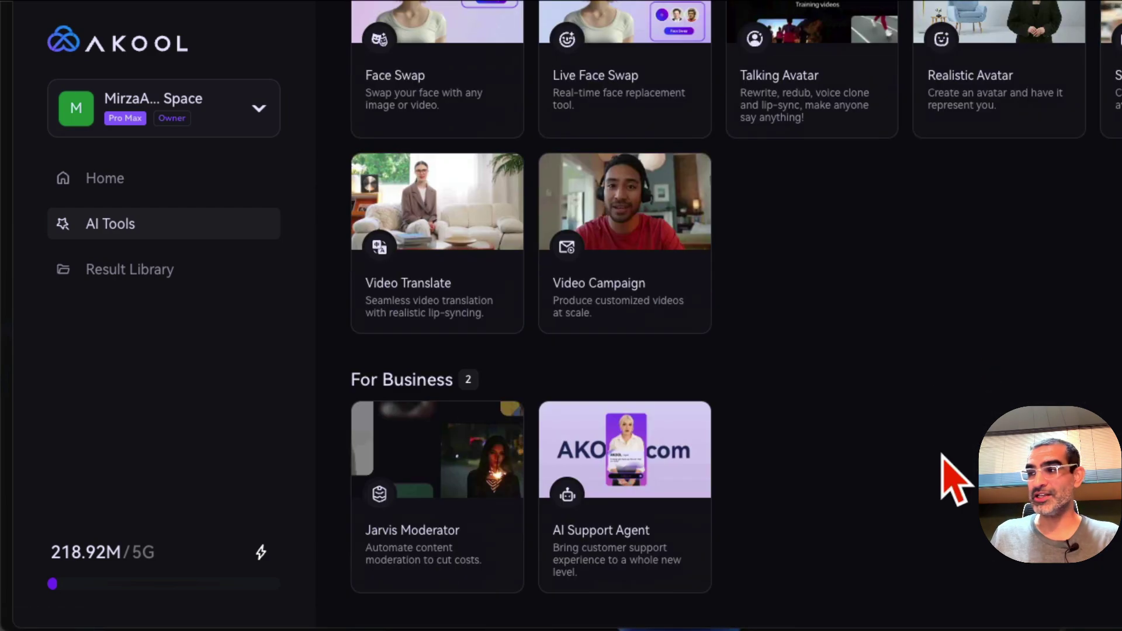
scroll(954, 479, "up", 10)
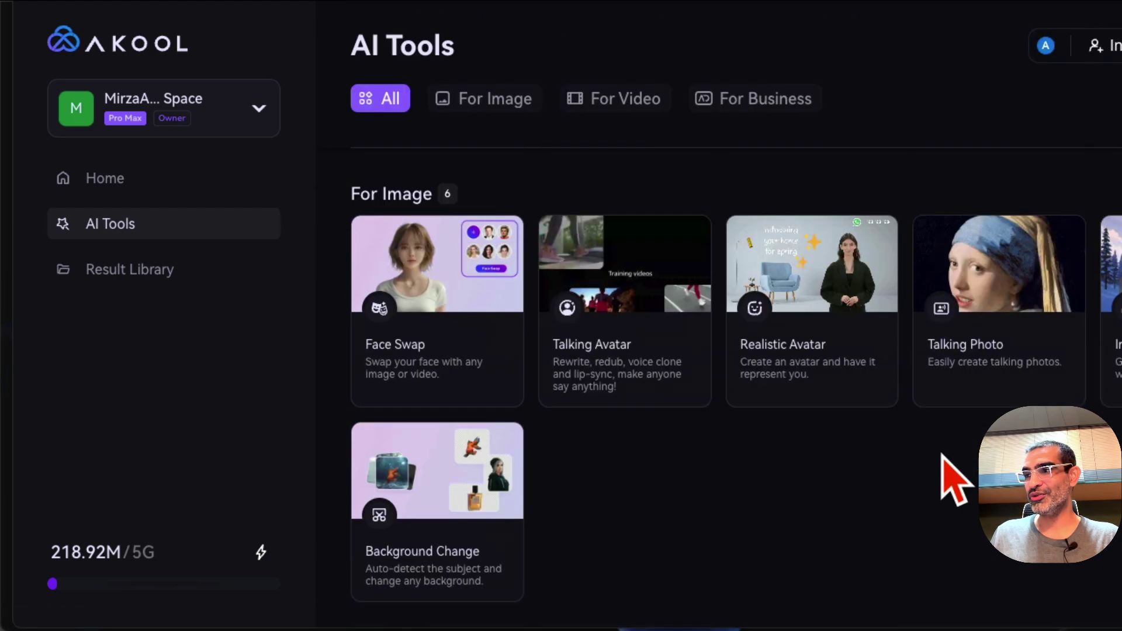
scroll(953, 477, "up", 1)
left_click(622, 168)
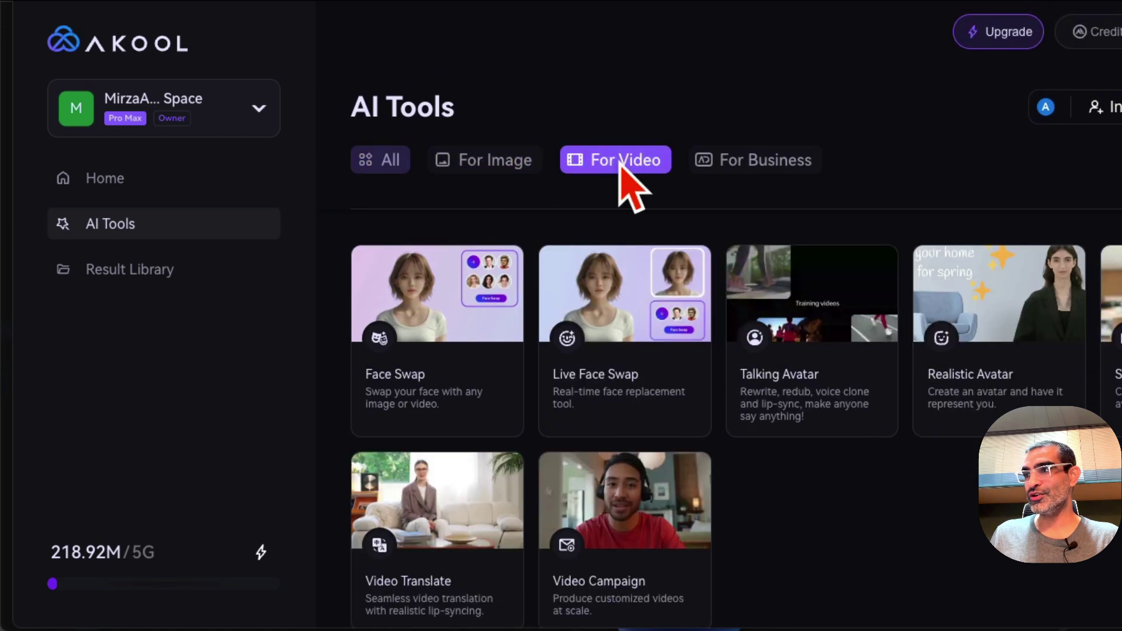
scroll(751, 507, "down", 1)
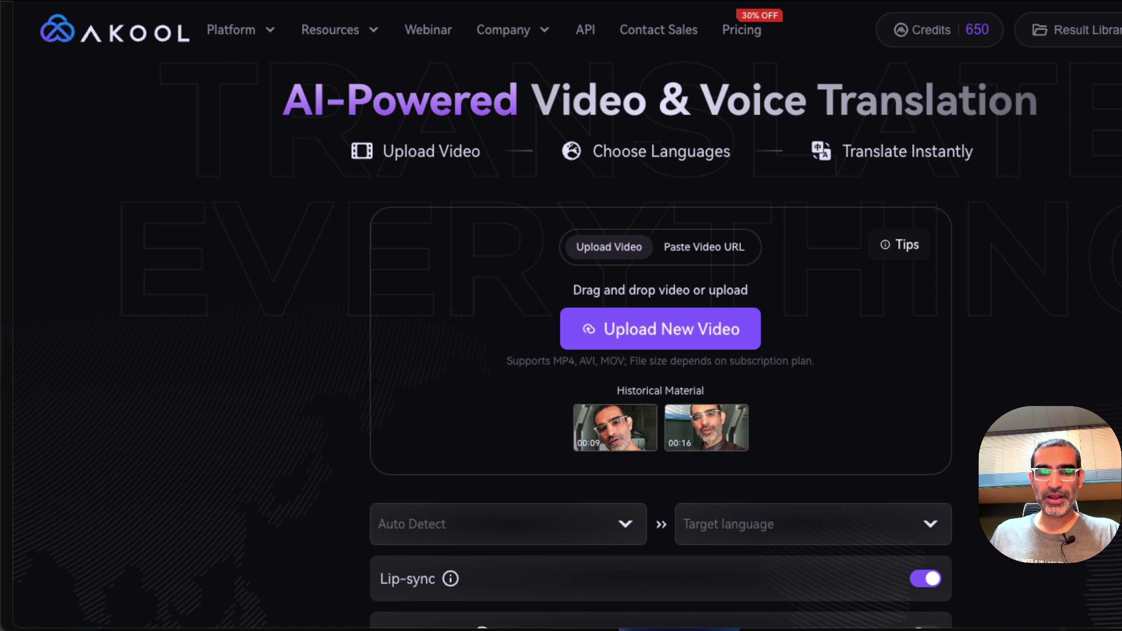
Open the upload file picker and preview akool english.MOV on the Desktop.
left_click(490, 250)
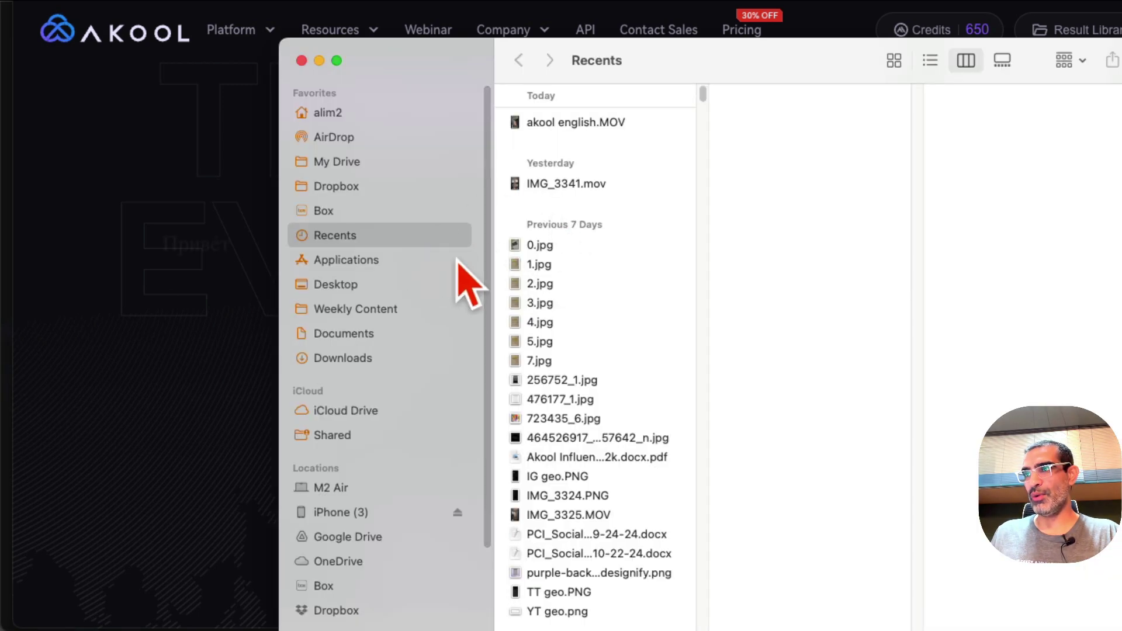
left_click(363, 287)
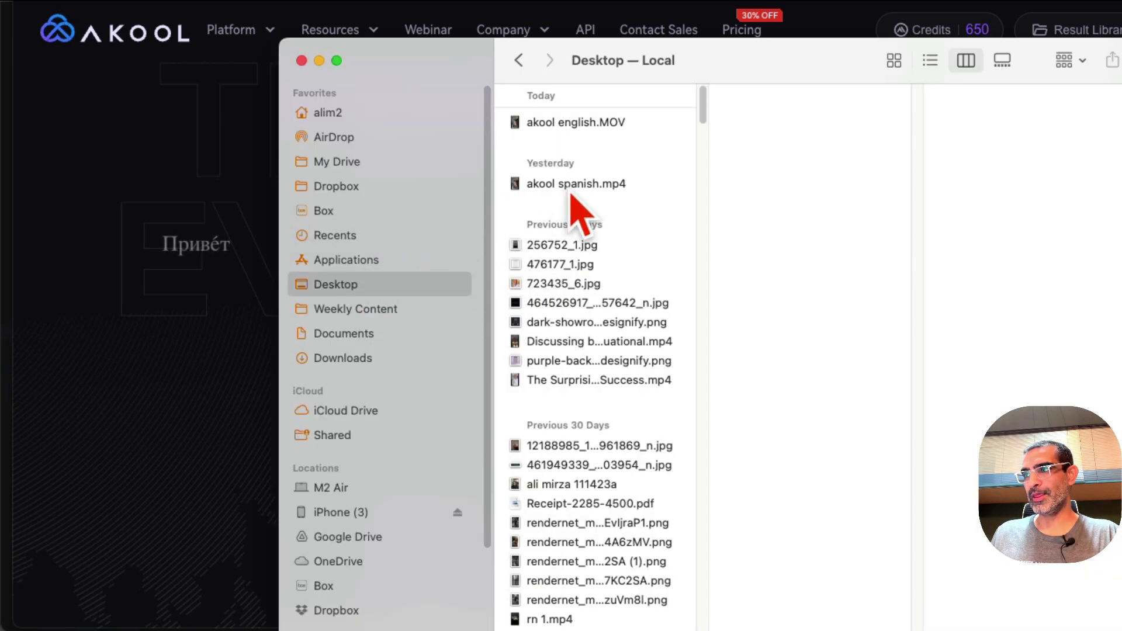
left_click(611, 120)
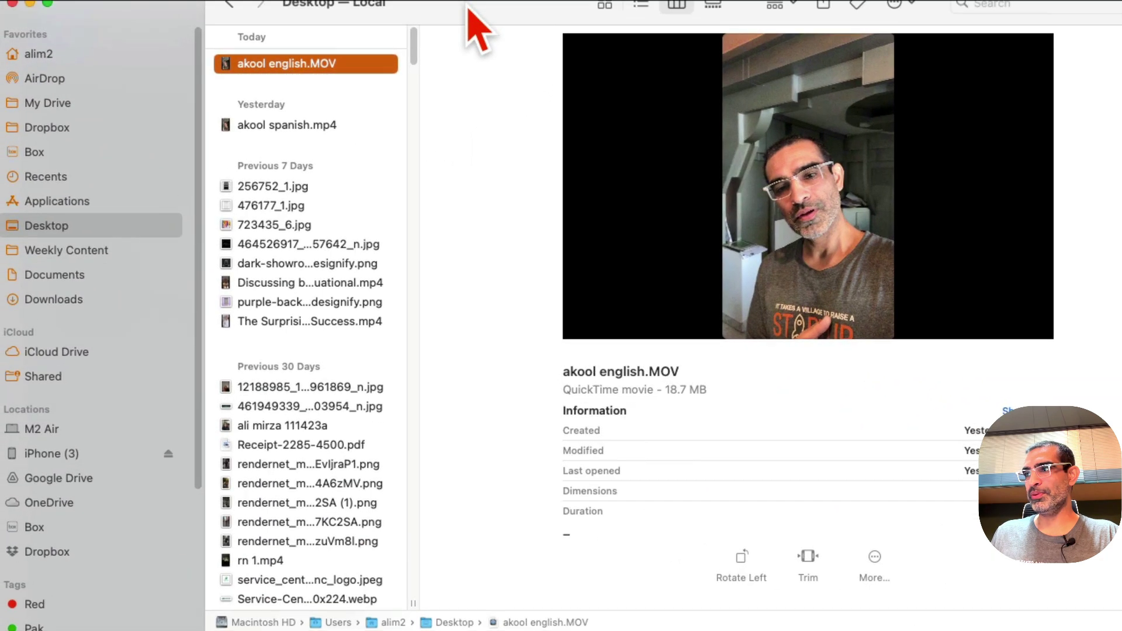
mouse_move(817, 202)
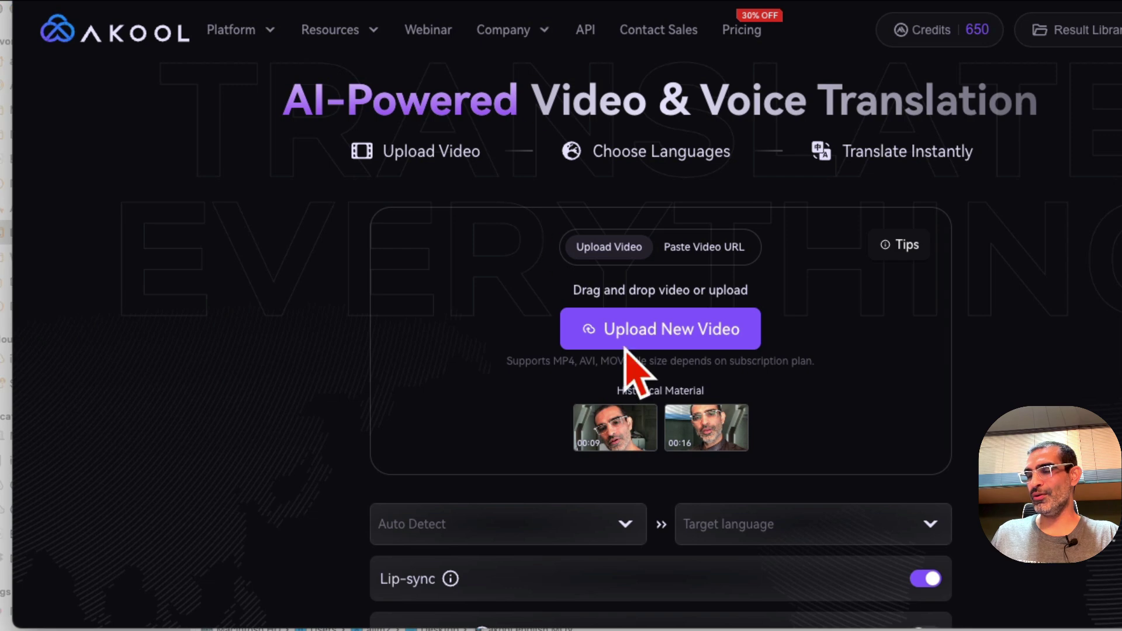
Check IMG_3341.mov in Downloads, then upload akool english.MOV from the Desktop.
left_click(655, 328)
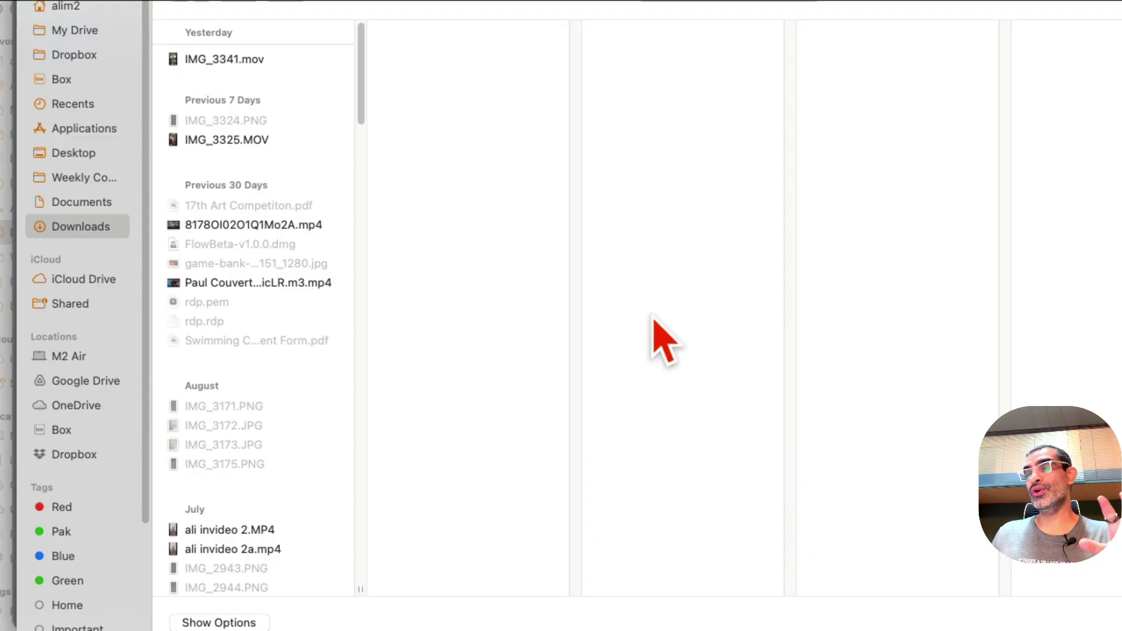
left_click(286, 61)
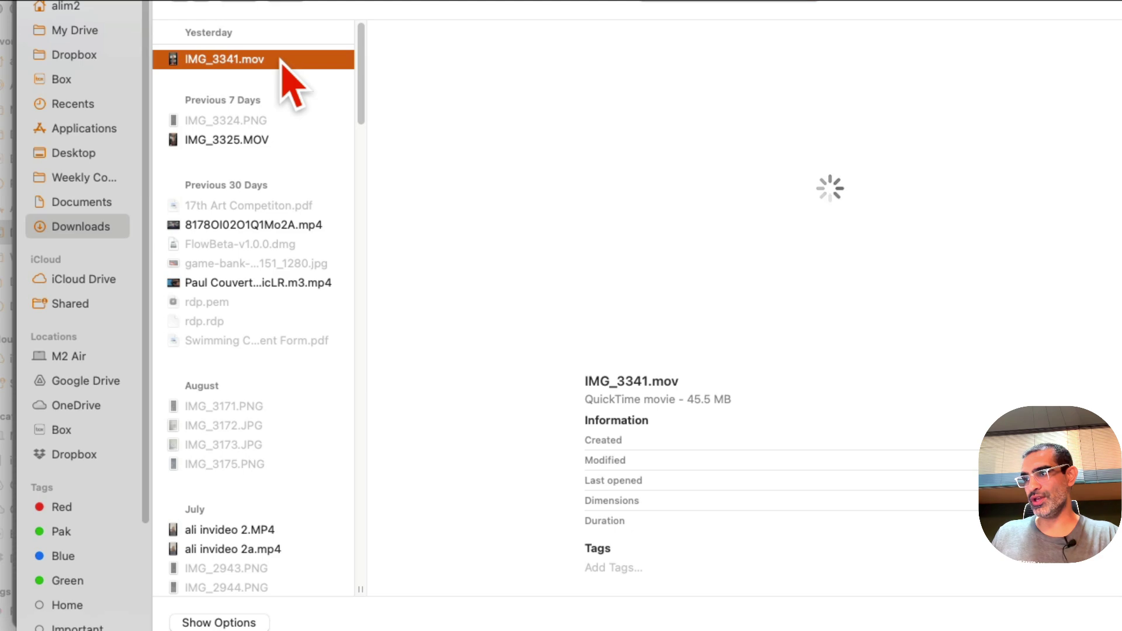
left_click(87, 157)
left_click(257, 64)
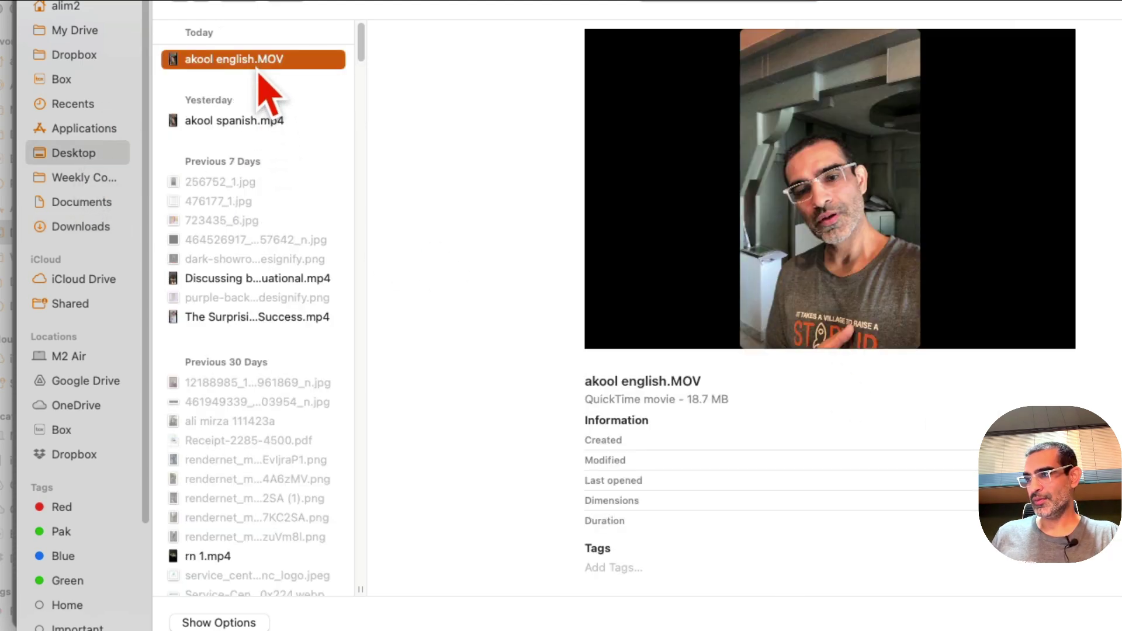
double_click(257, 63)
scroll(912, 406, "down", 3)
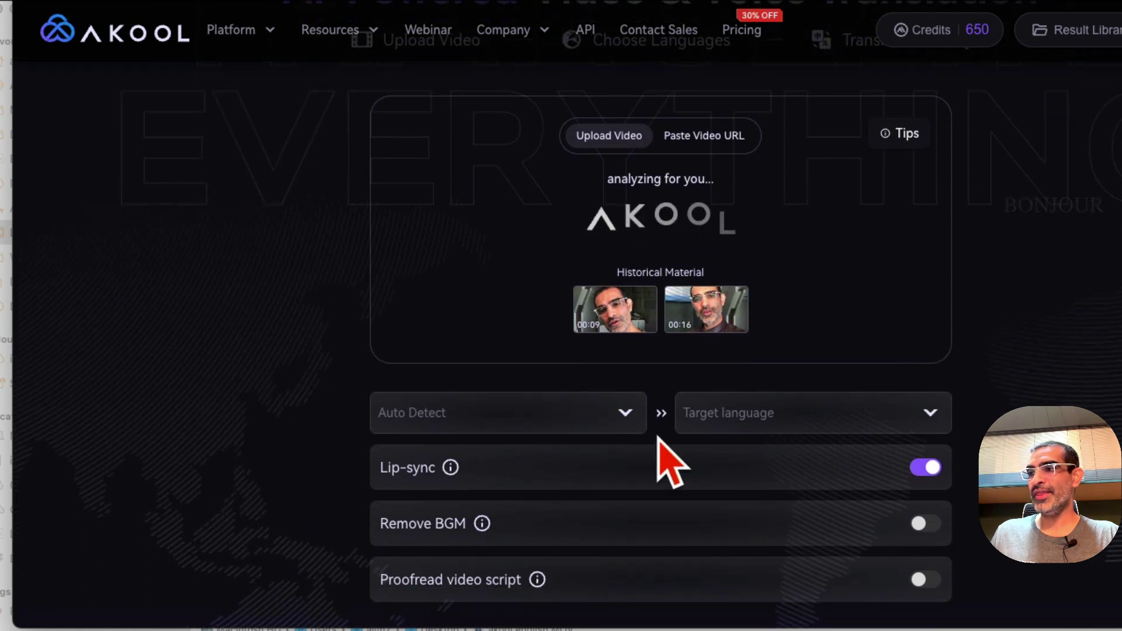
Set the source language to English and the target language to Spanish.
left_click(579, 421)
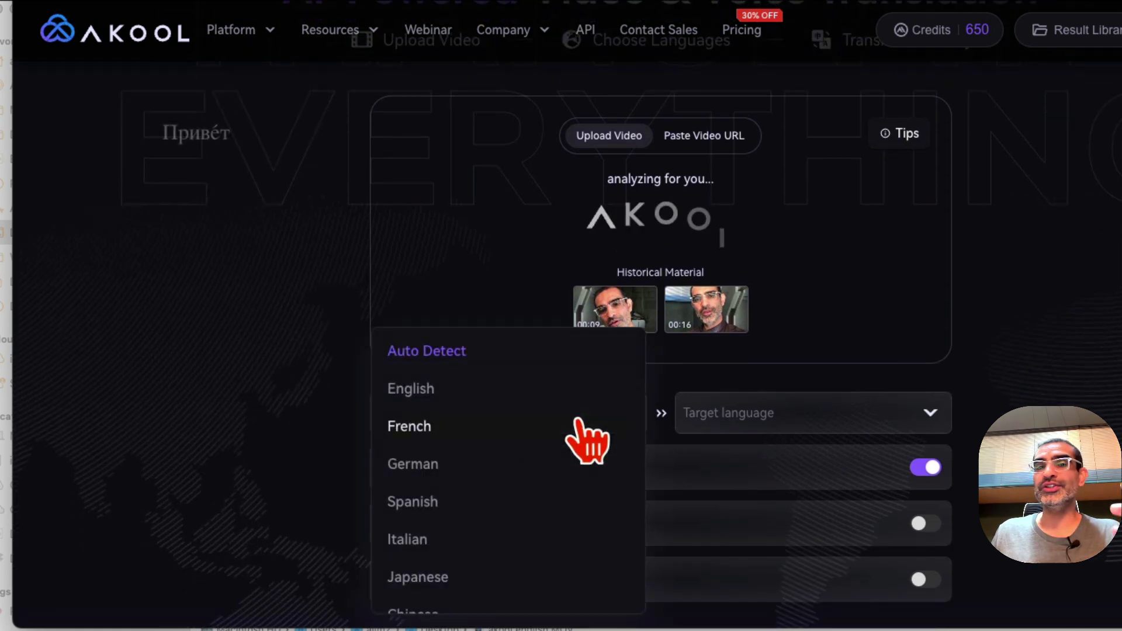
left_click(455, 387)
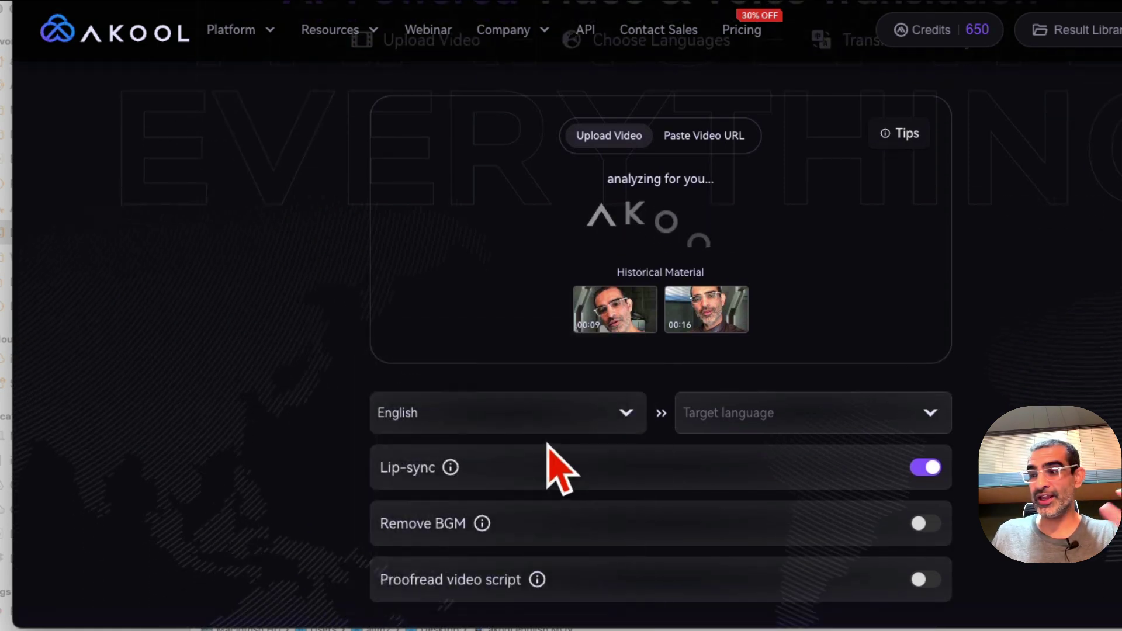
scroll(896, 450, "down", 2)
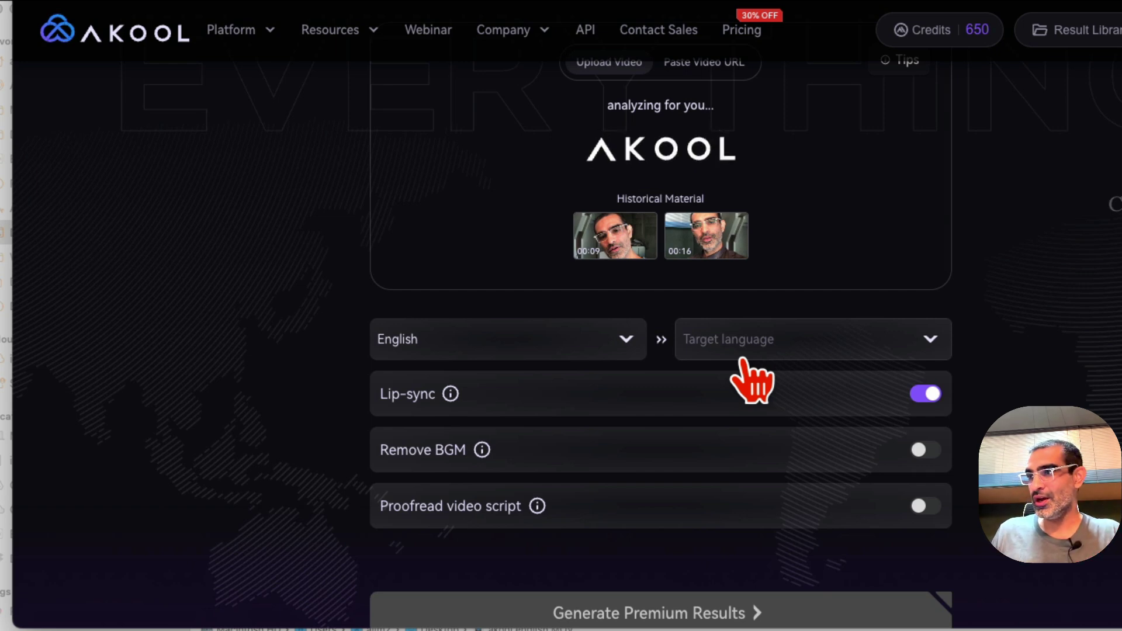
left_click(741, 358)
scroll(833, 435, "down", 3)
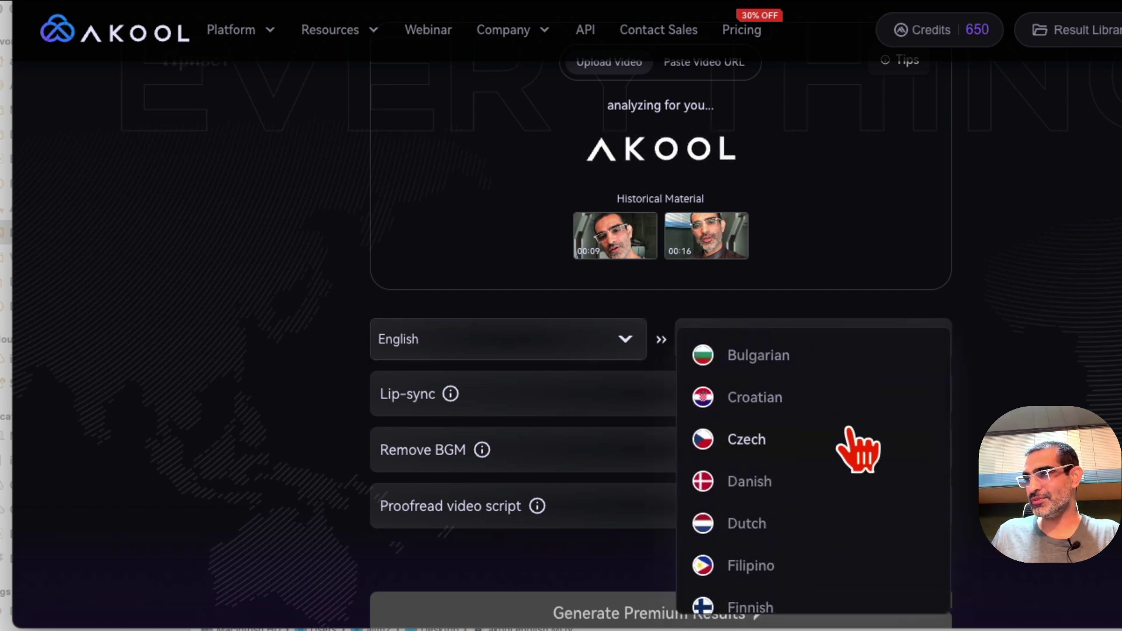
scroll(858, 450, "down", 10)
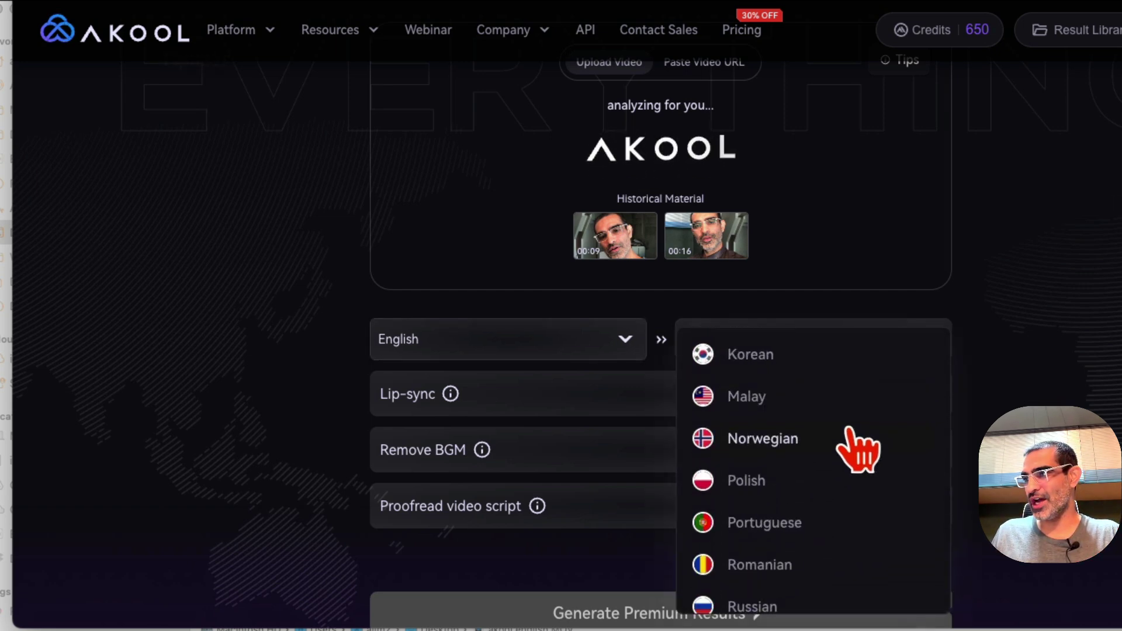
scroll(858, 450, "down", 6)
left_click(727, 416)
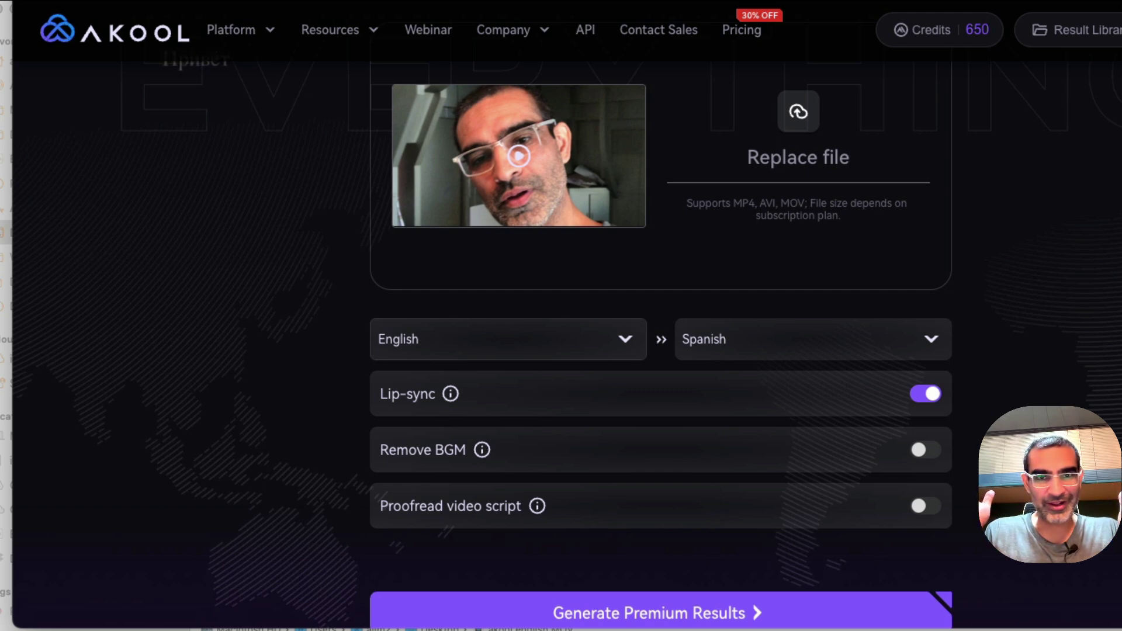
scroll(661, 351, "down", 1)
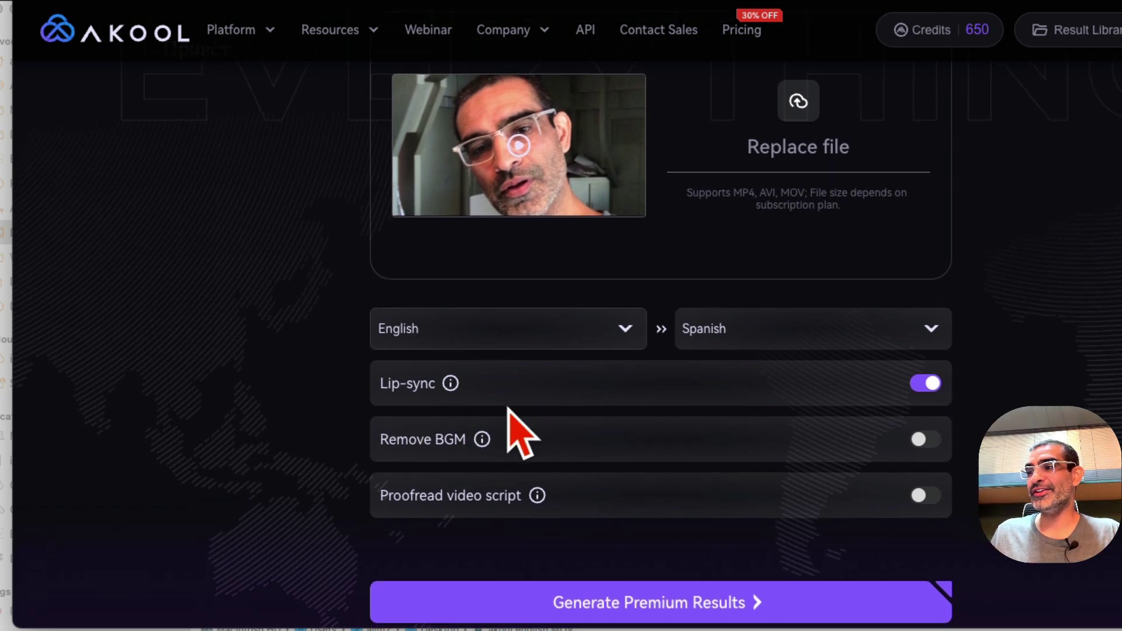
mouse_move(452, 386)
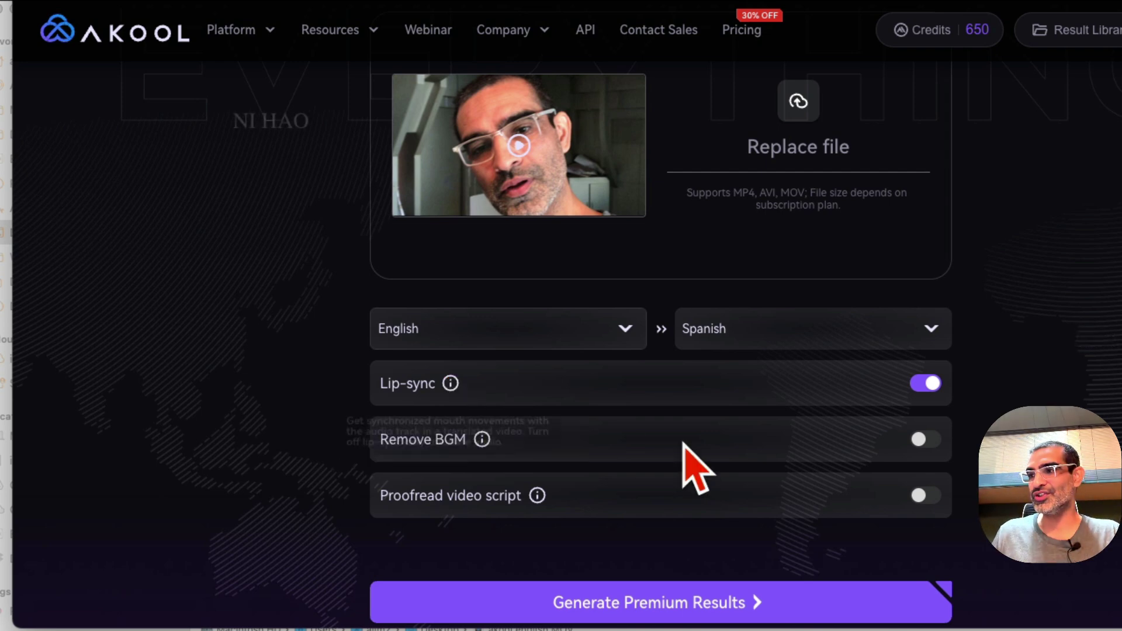
mouse_move(485, 445)
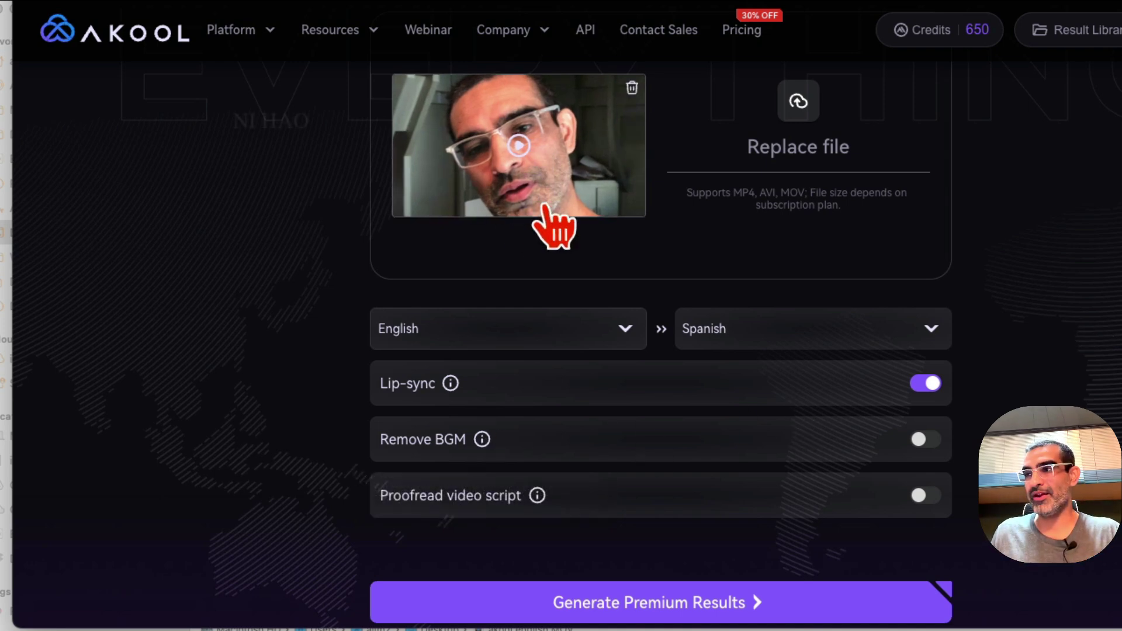
Enable Proofread video script alongside lip-sync and start generating the Spanish translation.
scroll(615, 481, "down", 4)
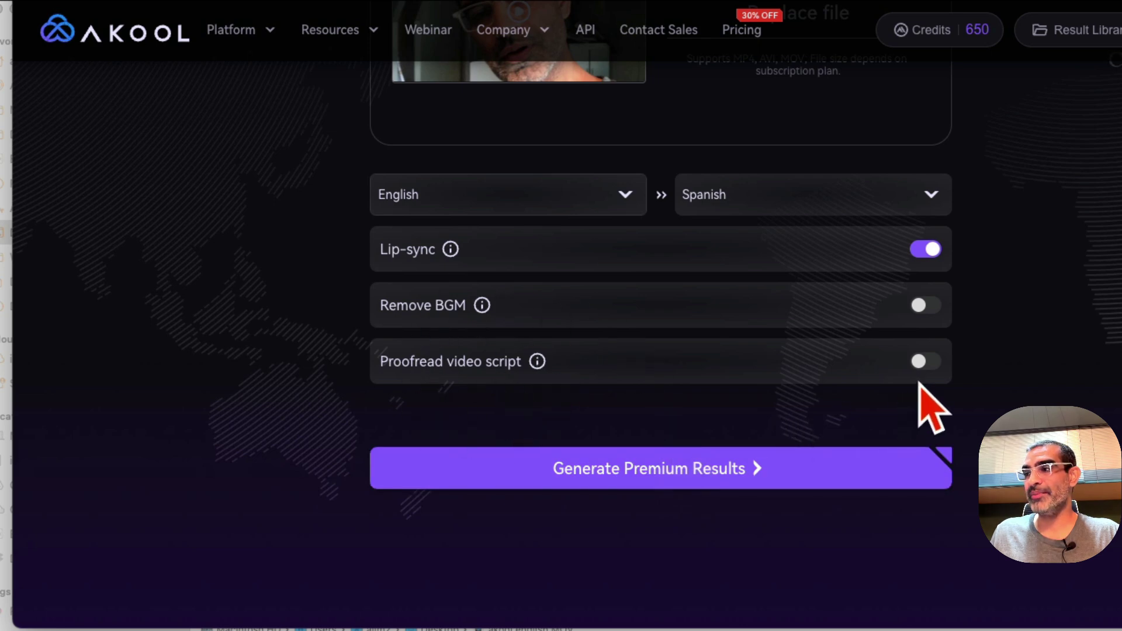
left_click(933, 366)
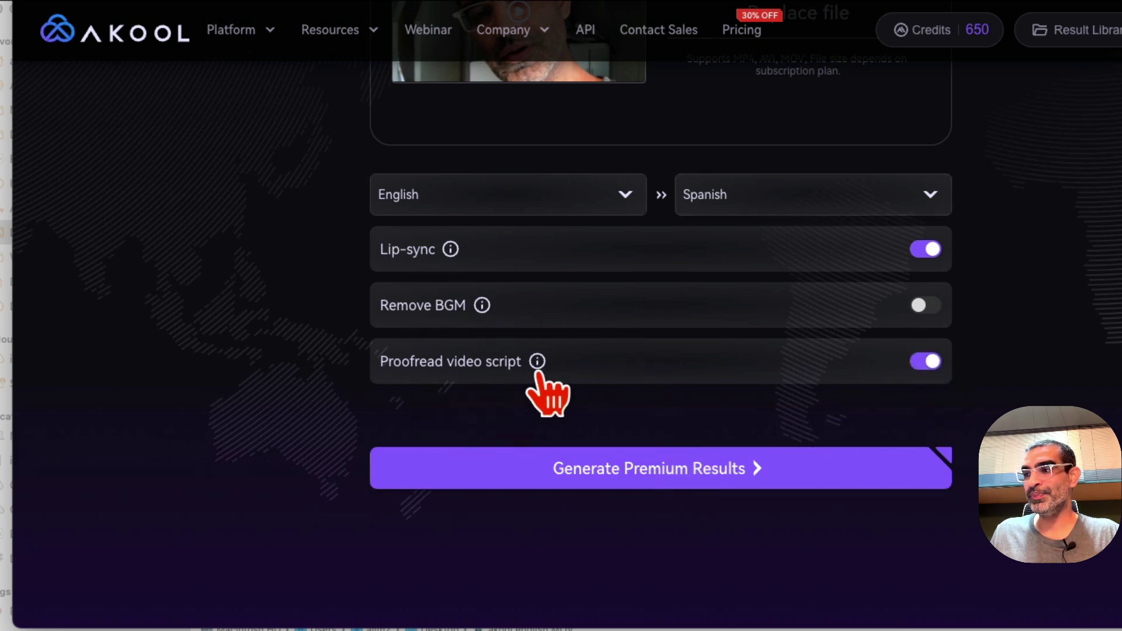
mouse_move(538, 367)
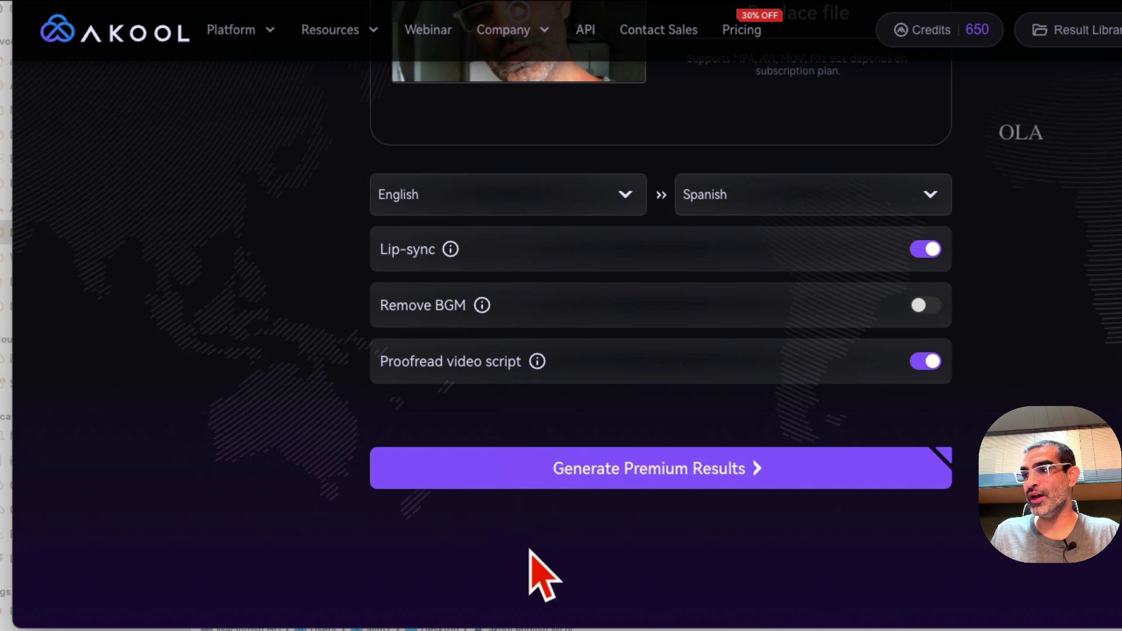
left_click(681, 475)
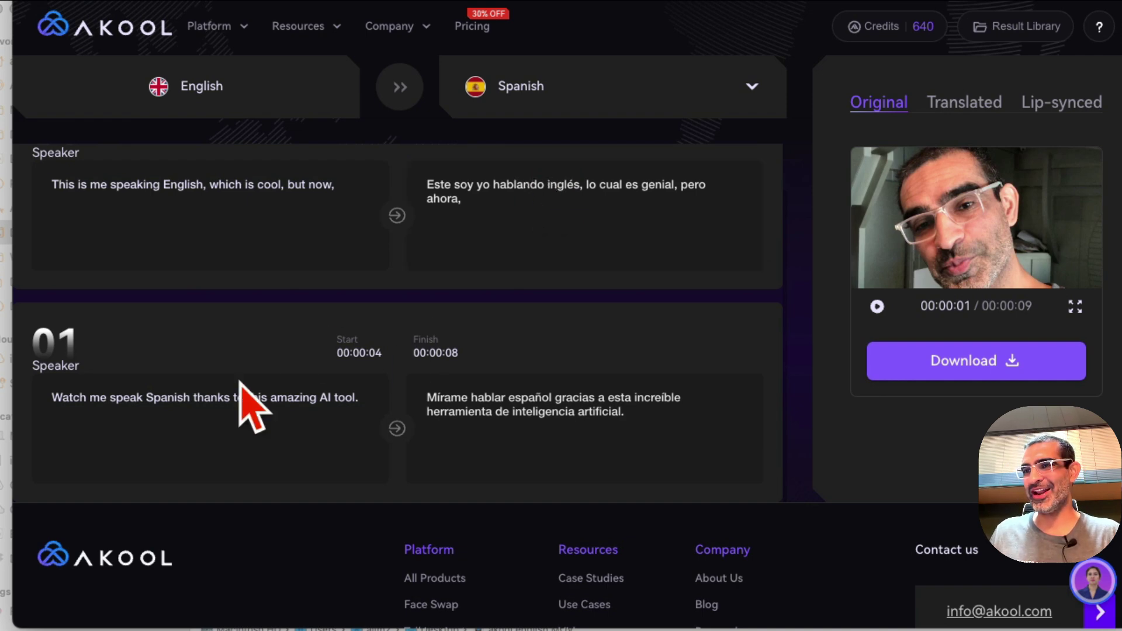
Play the Original English preview and pause it at 00:00:05.
scroll(602, 419, "down", 4)
scroll(589, 427, "up", 4)
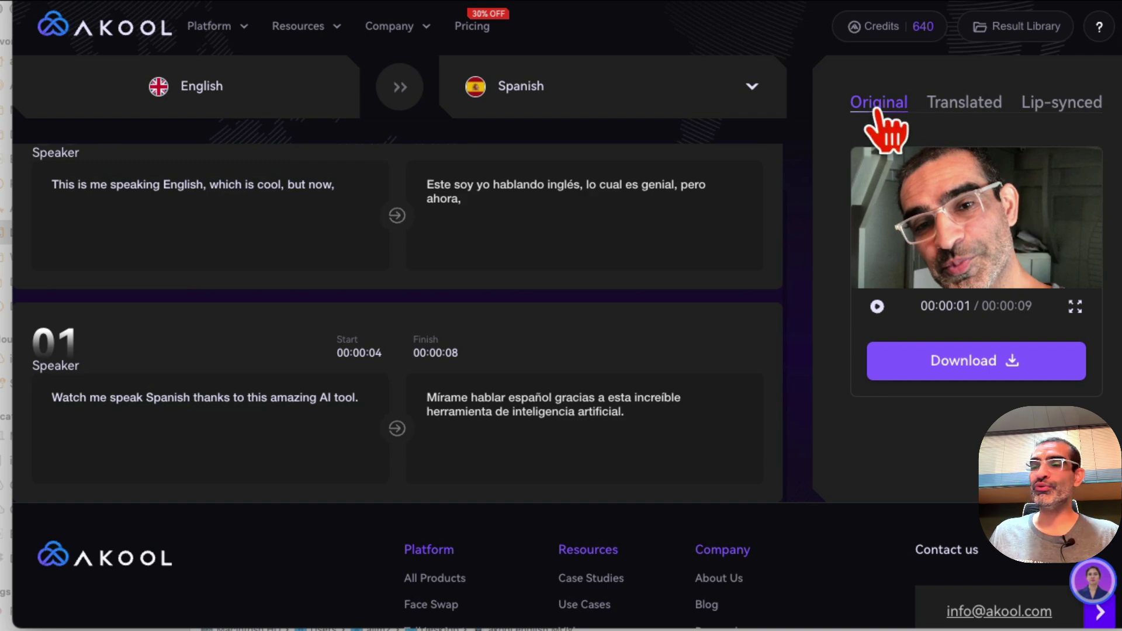
left_click(877, 305)
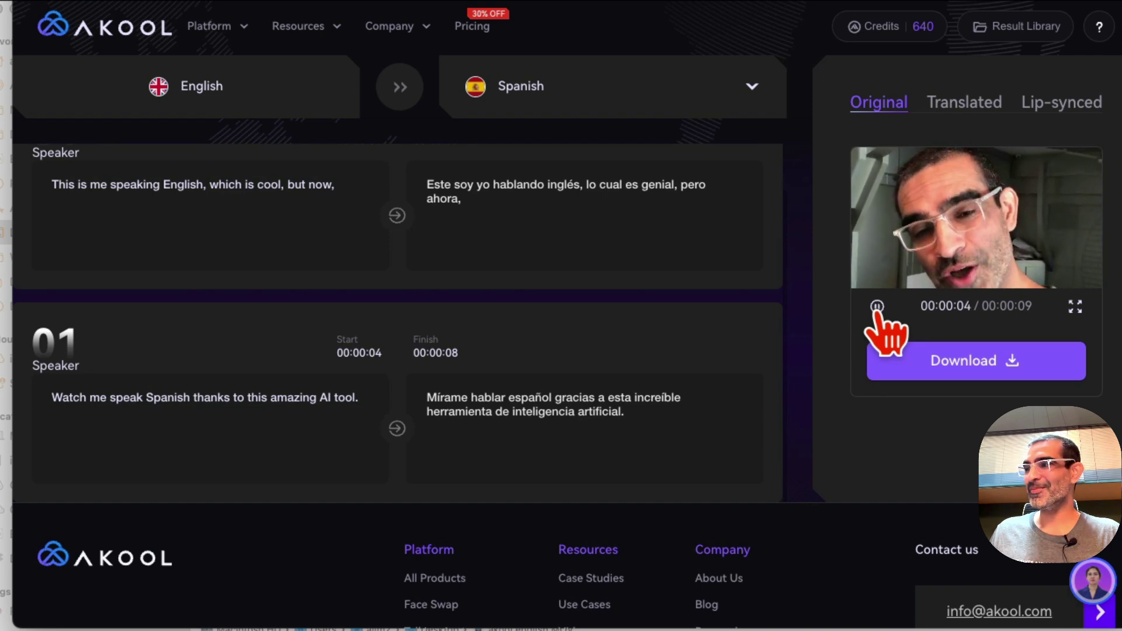
left_click(877, 305)
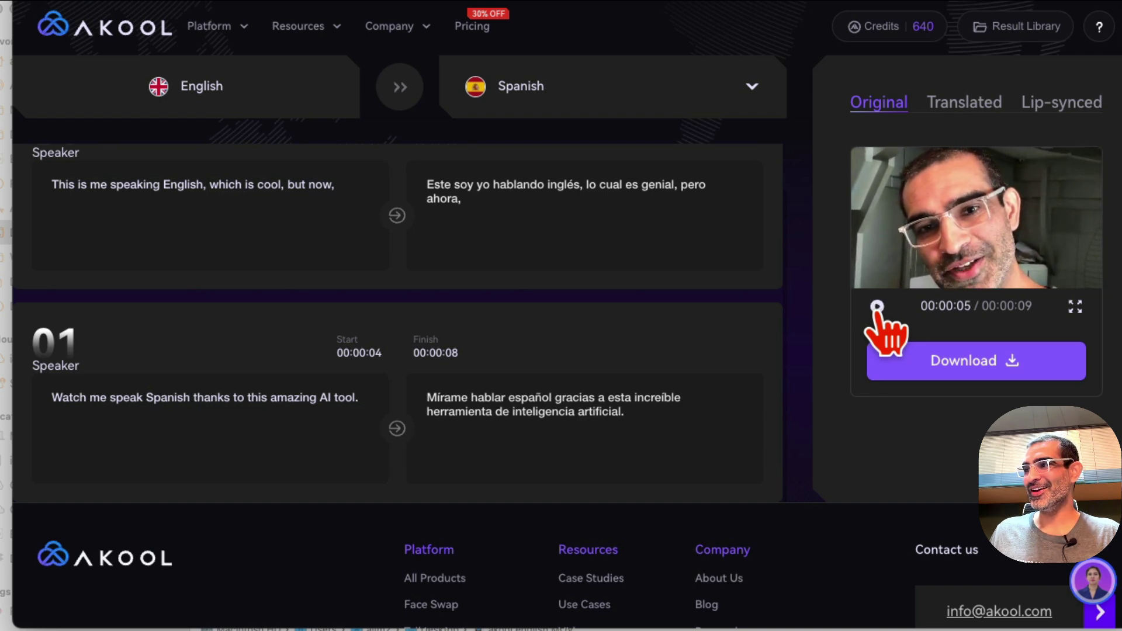
Switch to the Translated tab and play the Spanish-dubbed preview to 00:00:04.
left_click(958, 111)
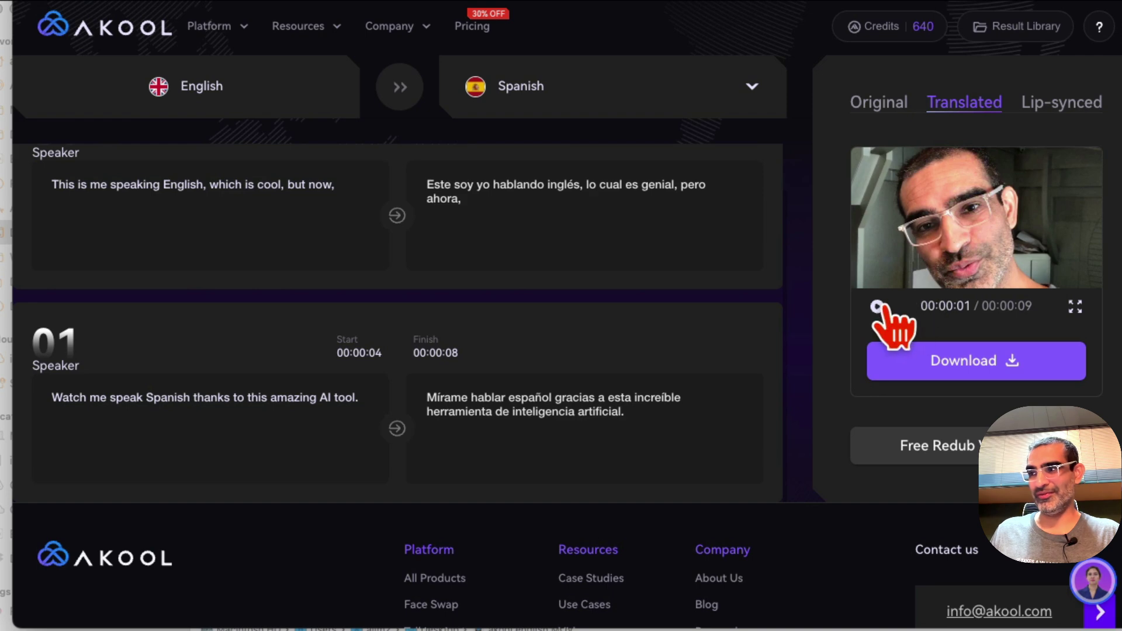
left_click(877, 305)
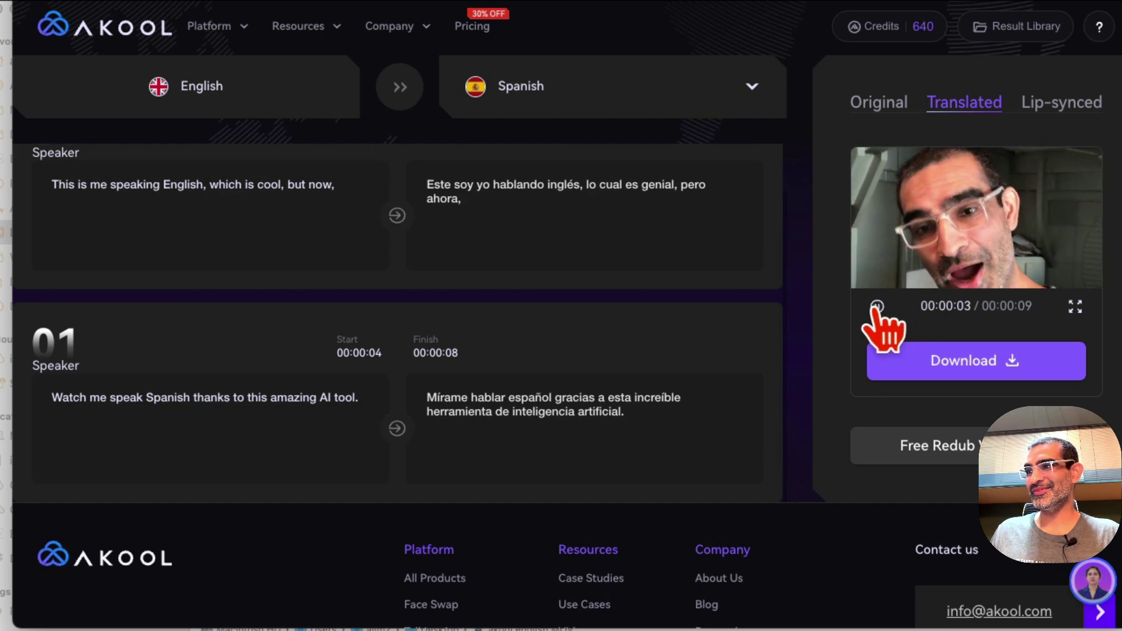
left_click(877, 306)
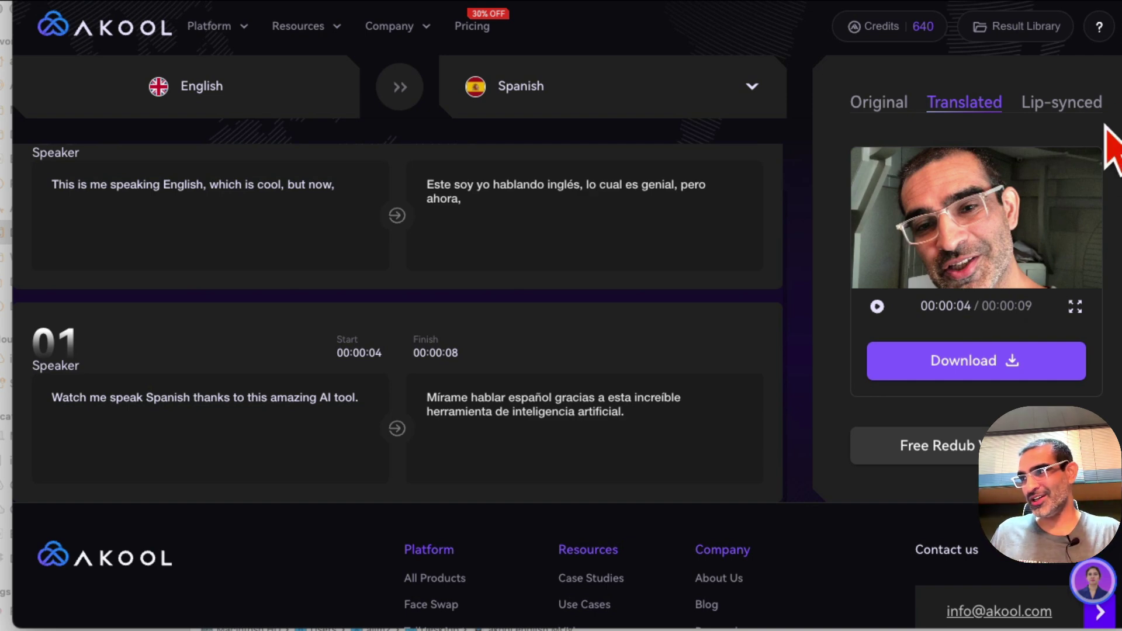
Switch to the Lip-synced tab and play its preview to 00:00:04.
left_click(1049, 104)
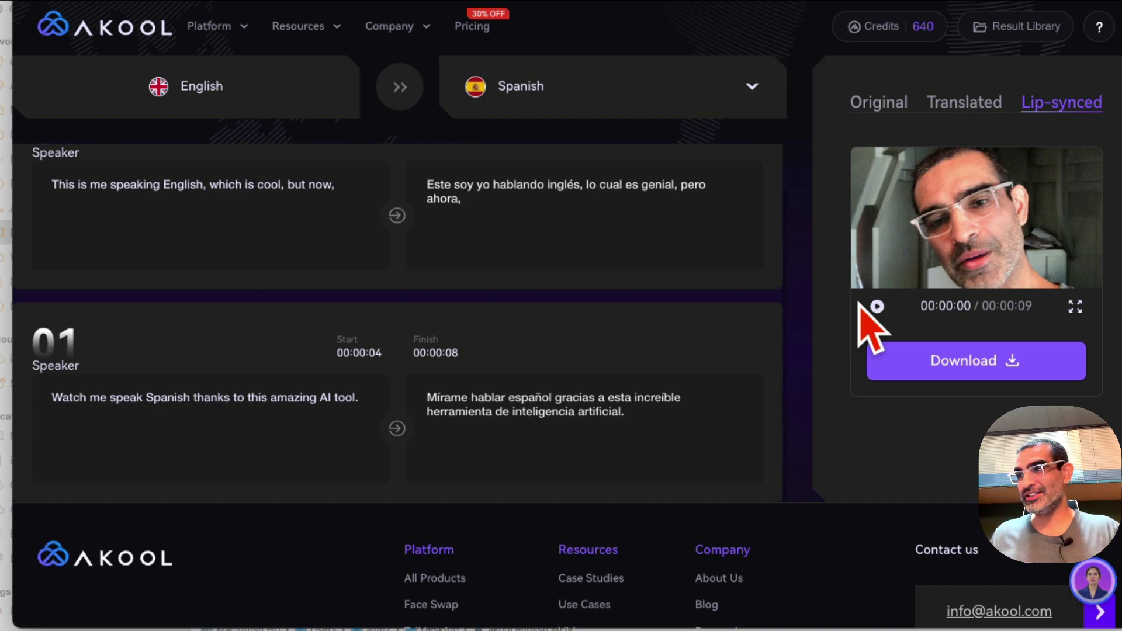
left_click(877, 306)
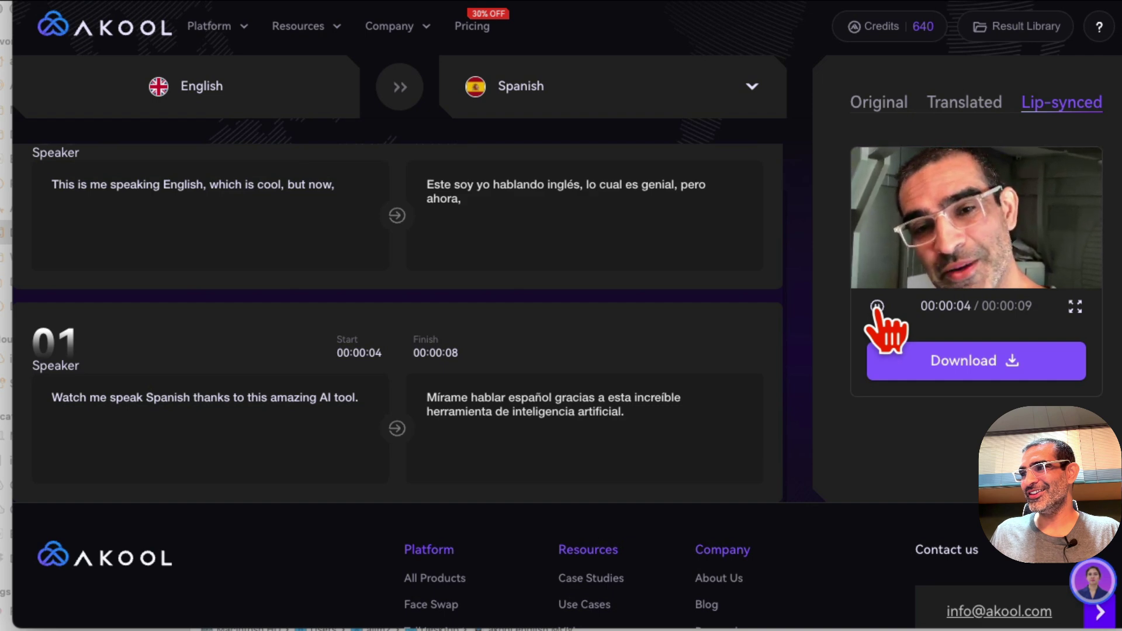
left_click(878, 306)
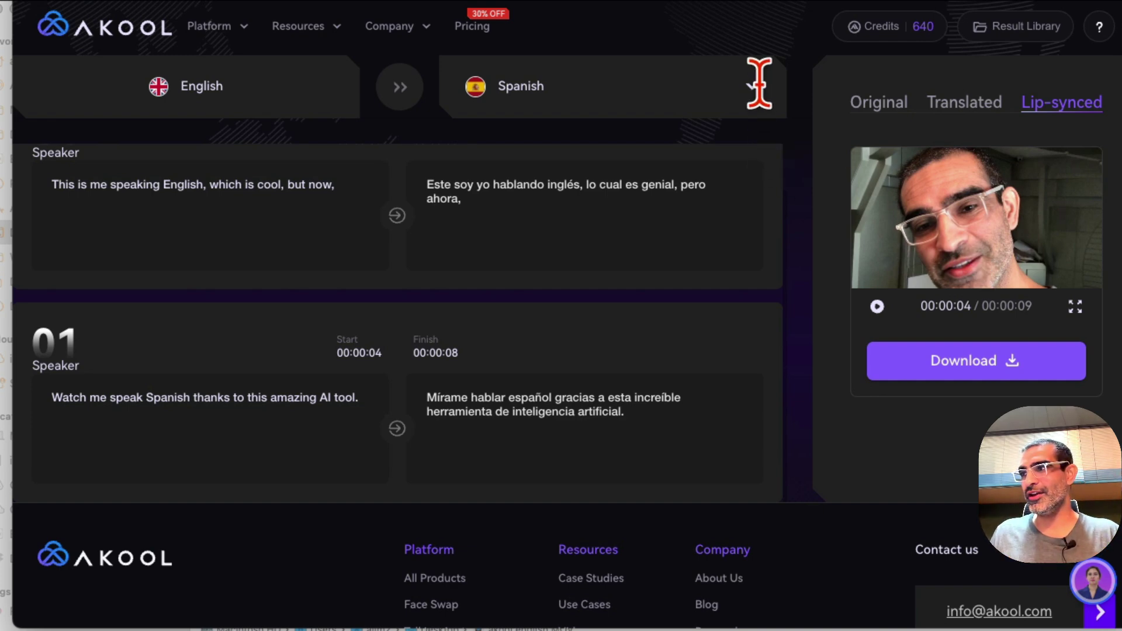
Browse the target-language list keeping Spanish, then select akool spanish.mp4 in Finder.
left_click(570, 88)
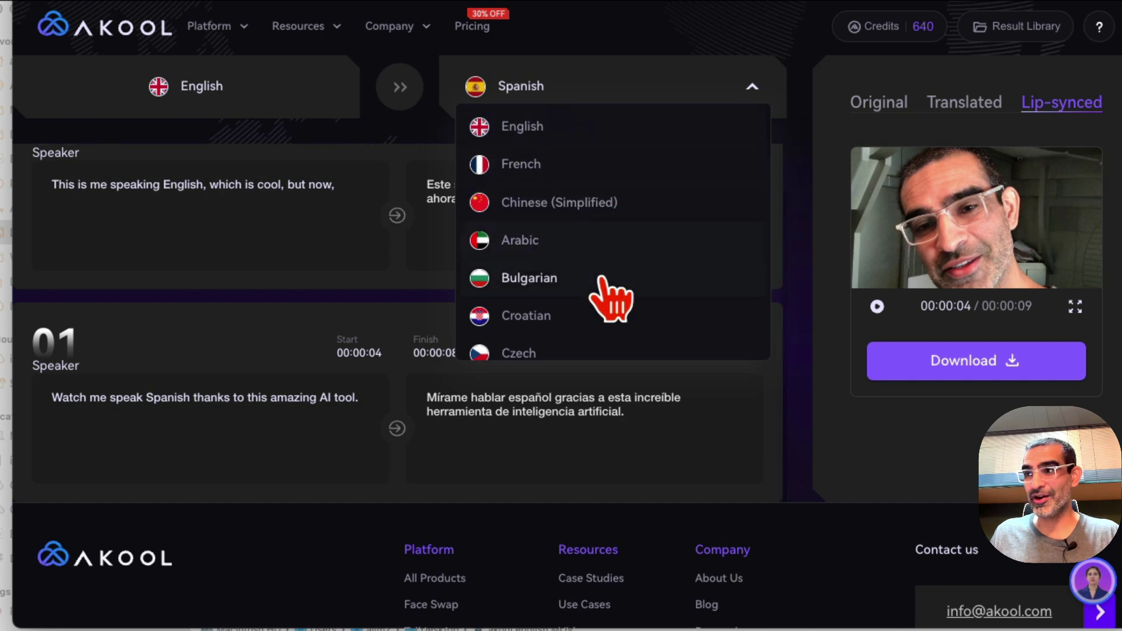
scroll(609, 296, "down", 1)
scroll(608, 295, "down", 15)
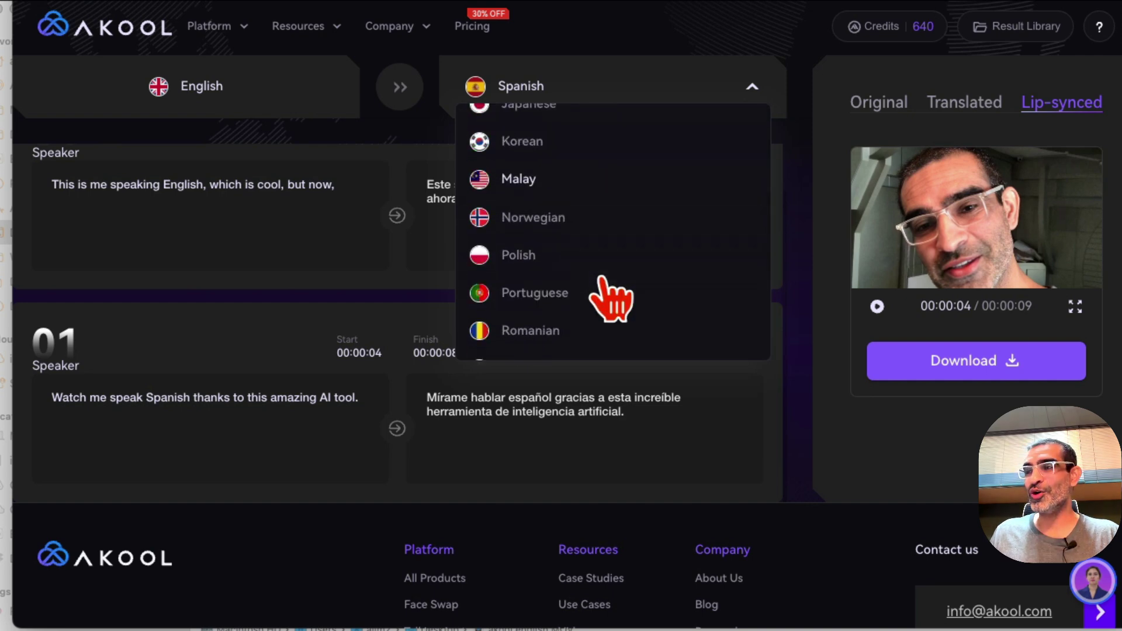
scroll(611, 299, "down", 3)
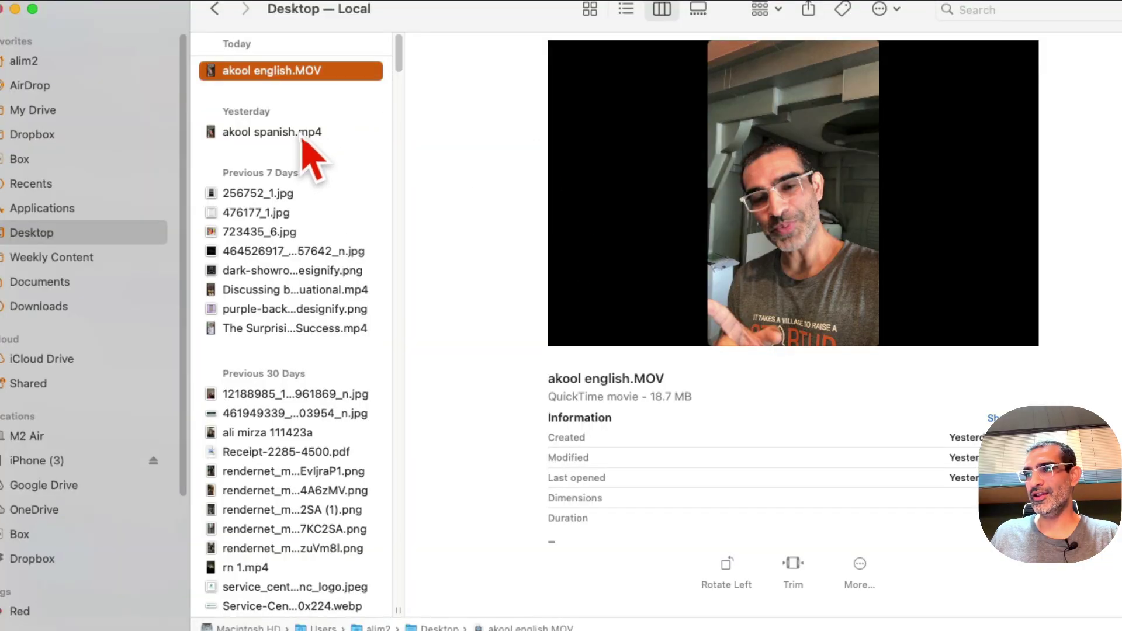
left_click(302, 139)
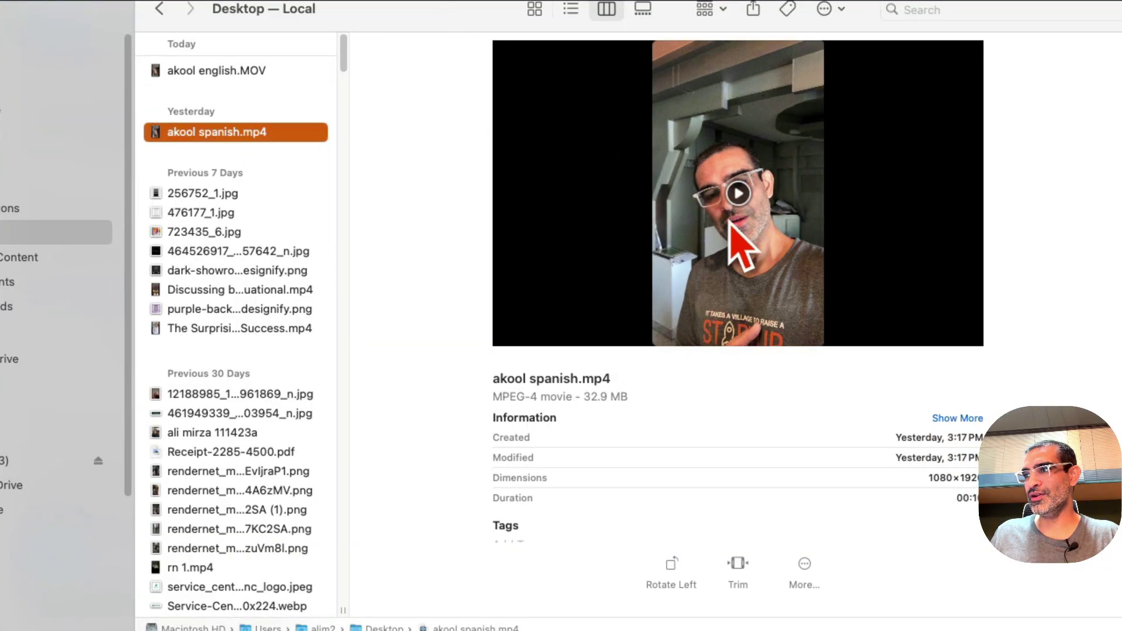
Play the akool spanish.mp4 preview in Finder.
left_click(740, 199)
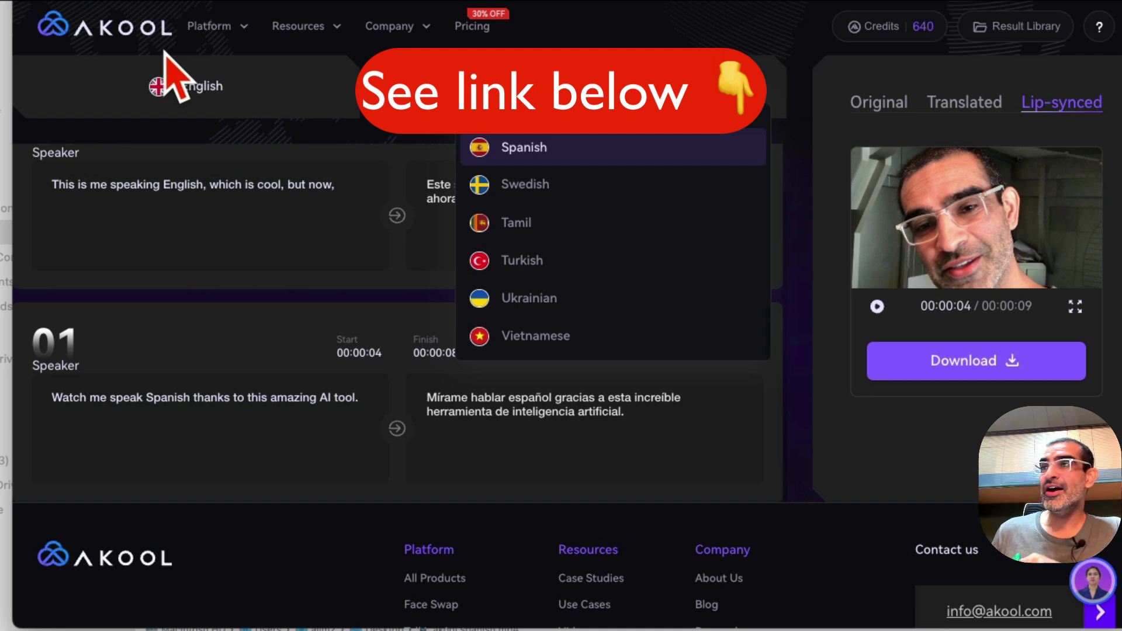
Show Akool's Platform menu listing Face Swap, Talking Avatar and Video Translate.
left_click(226, 30)
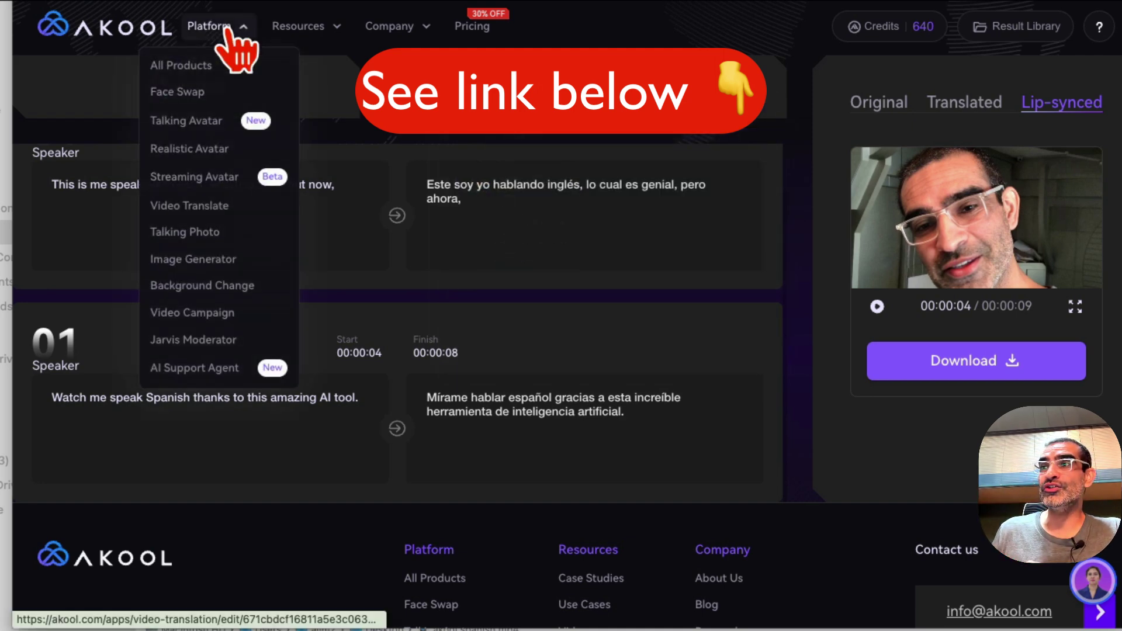